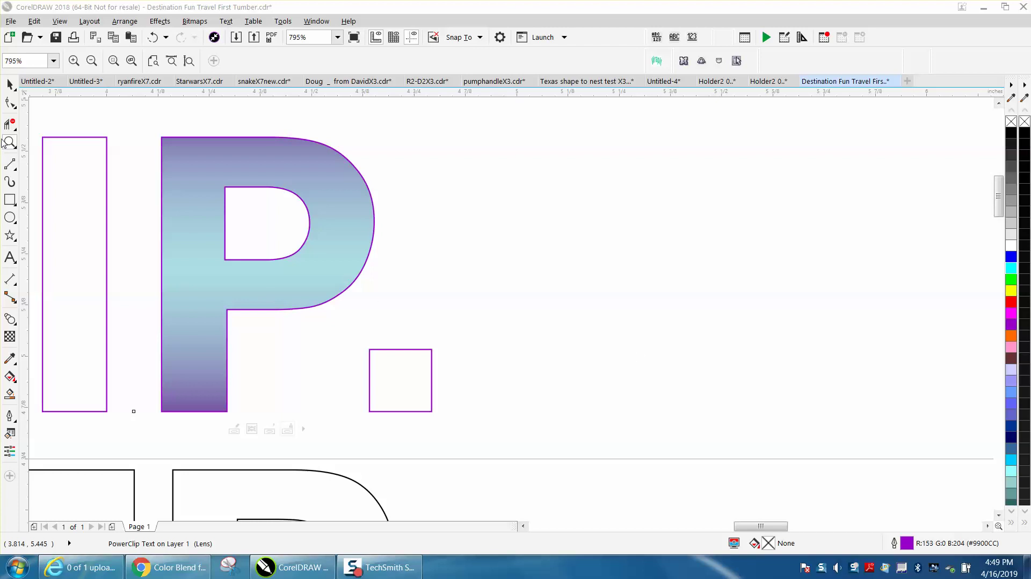
# Step: Zoom in on the gradient P and try magenta, purple and no outline, keeping the original outline
pyautogui.click(9, 142)
pyautogui.moveTo(136, 125); pyautogui.dragTo(672, 448)
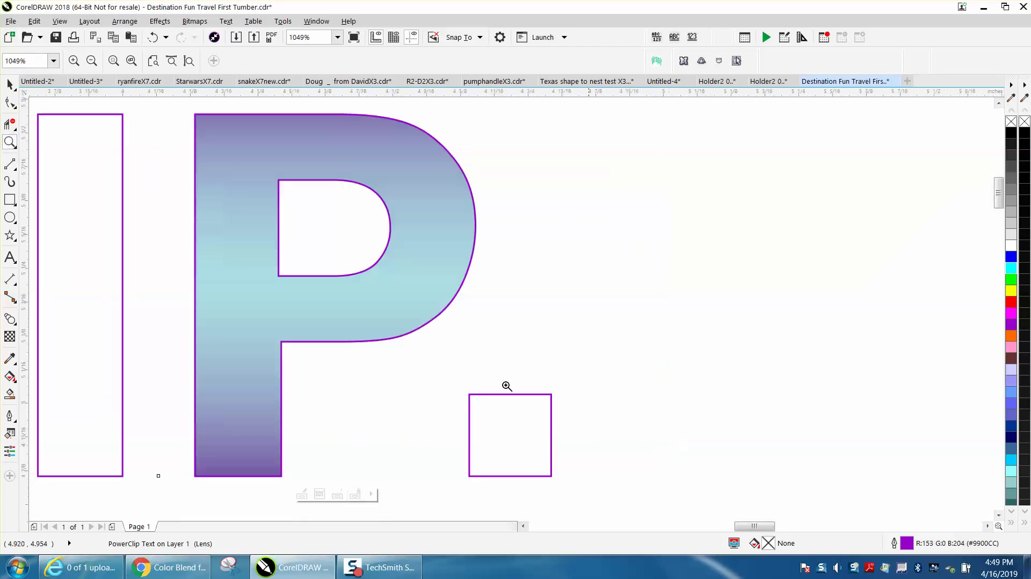
pyautogui.click(10, 84)
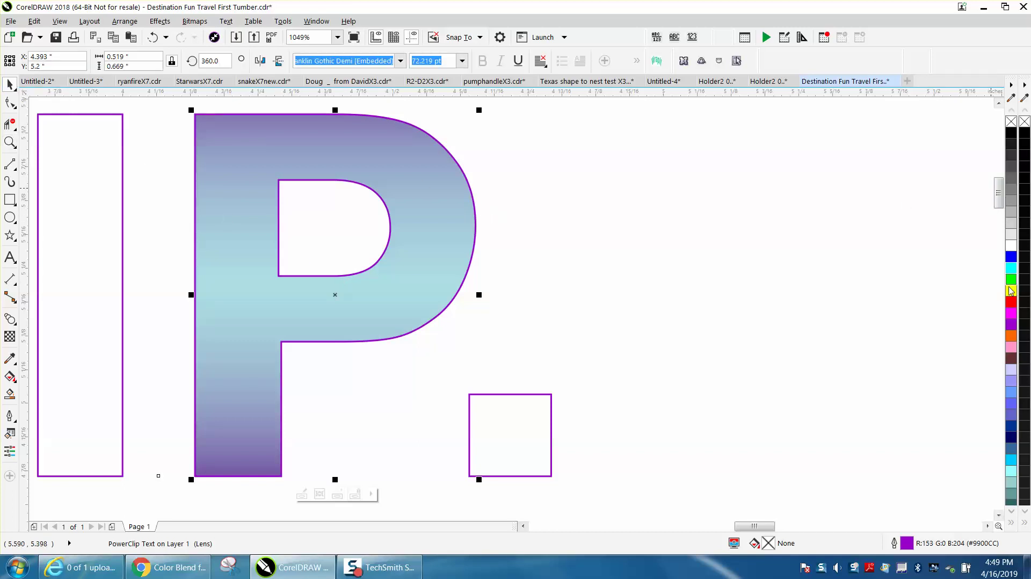
pyautogui.rightClick(1012, 315)
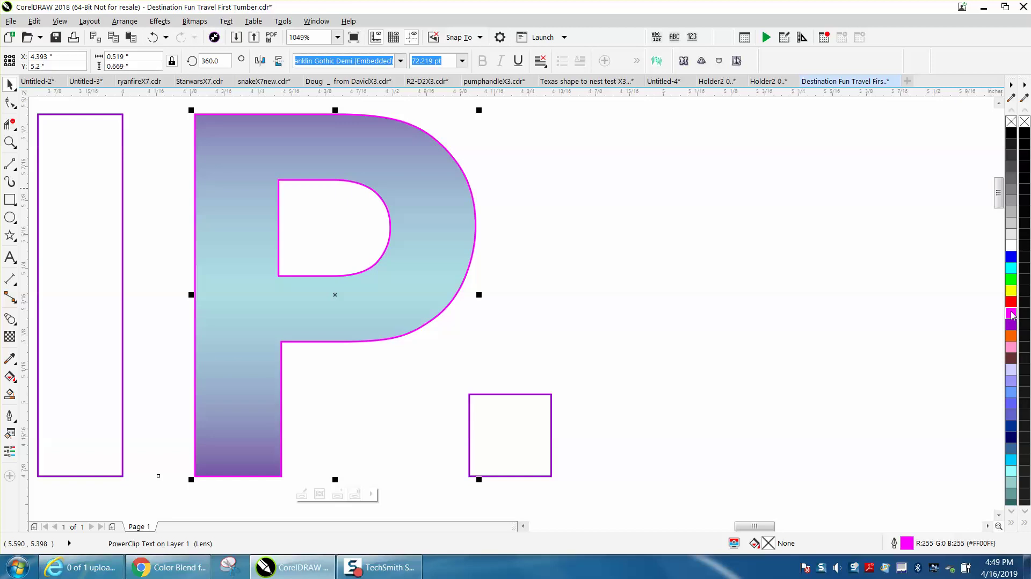
pyautogui.rightClick(1012, 325)
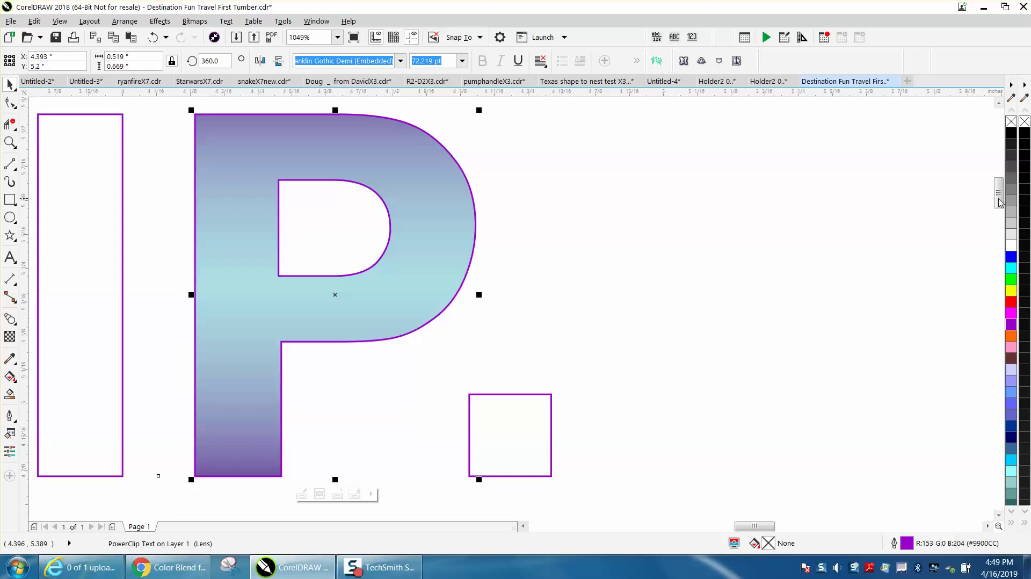
pyautogui.rightClick(1012, 124)
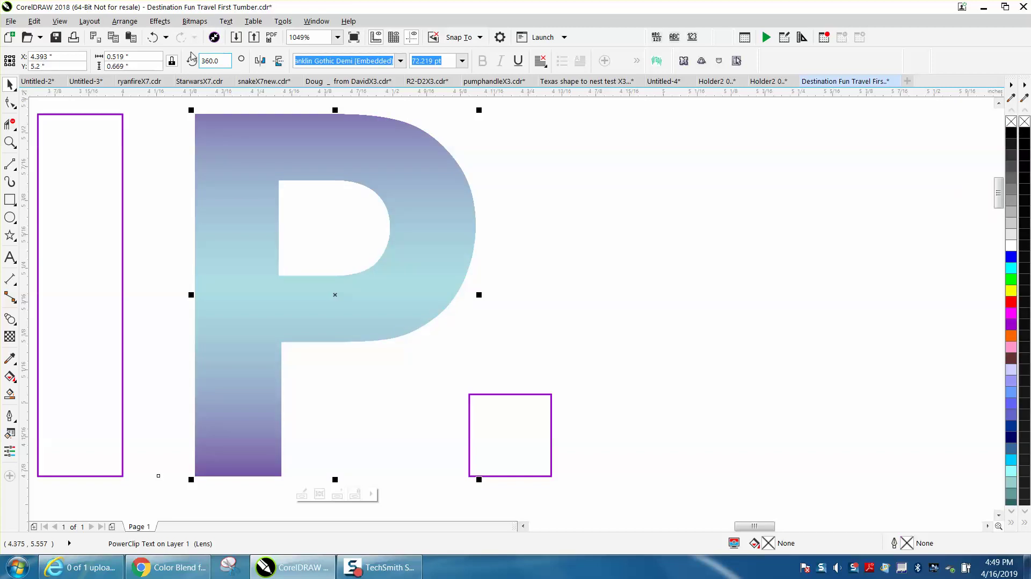
pyautogui.click(154, 39)
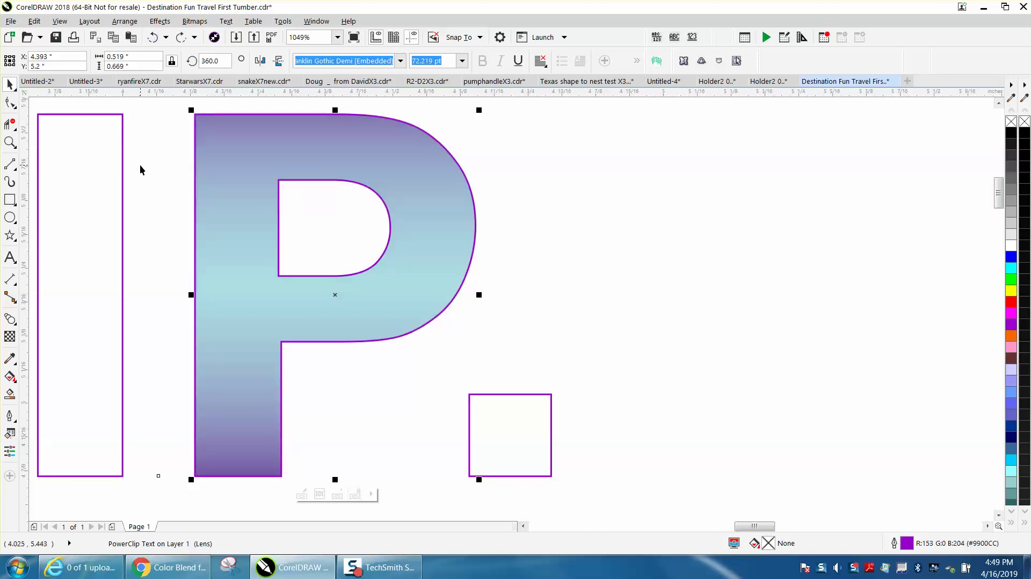
pyautogui.scroll(-3, 144, 105)
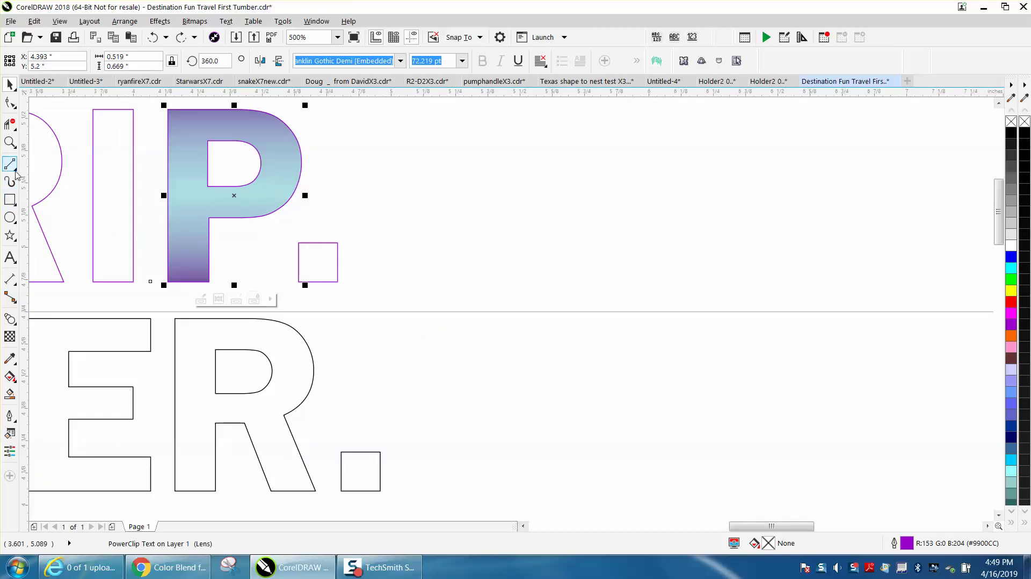
# Step: Draw a horizontal 2-point line right of the P and give it a 1.5 pt outline
pyautogui.click(15, 171)
pyautogui.click(52, 178)
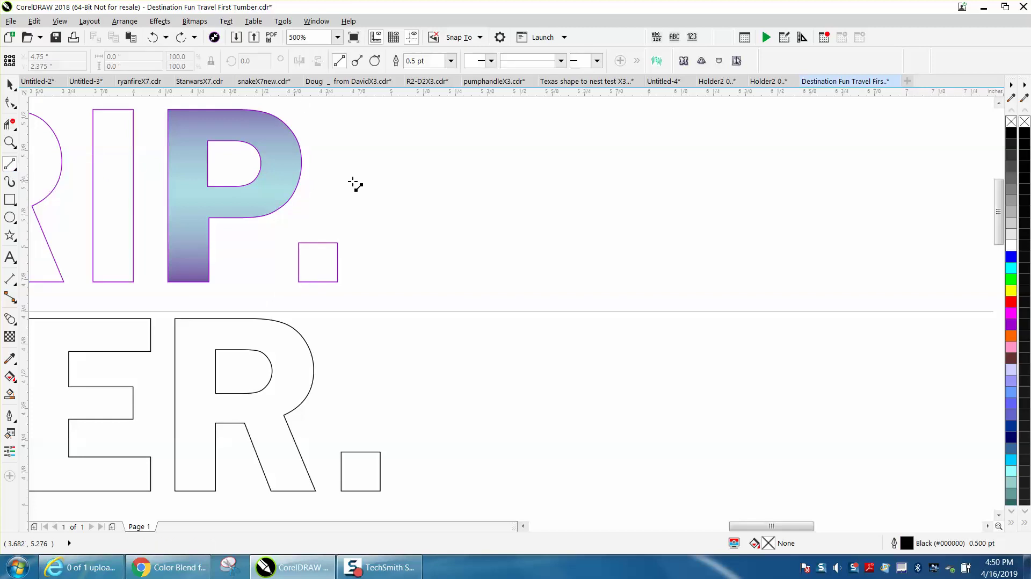
pyautogui.moveTo(523, 192); pyautogui.dragTo(711, 186)
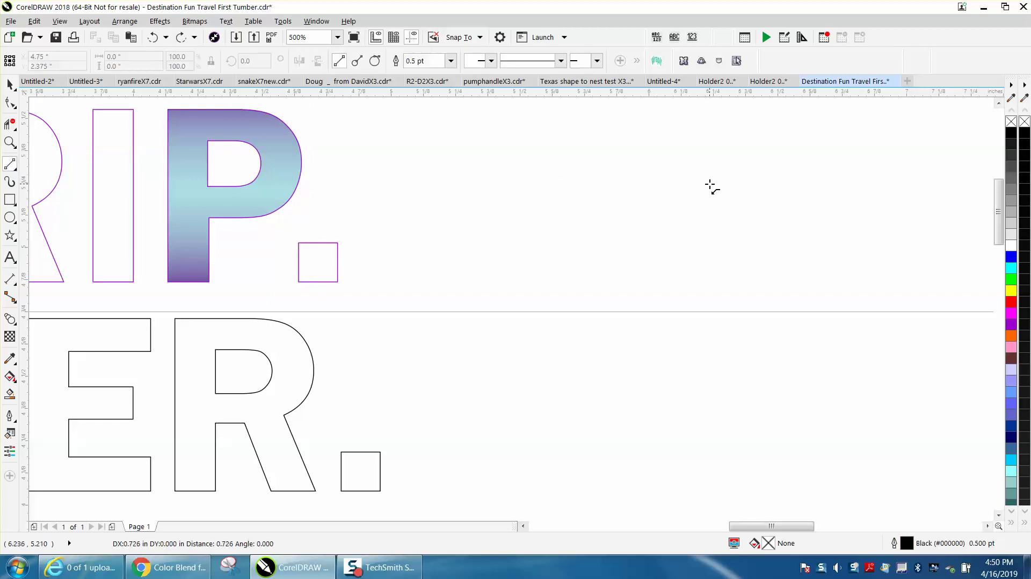
pyautogui.doubleClick(906, 543)
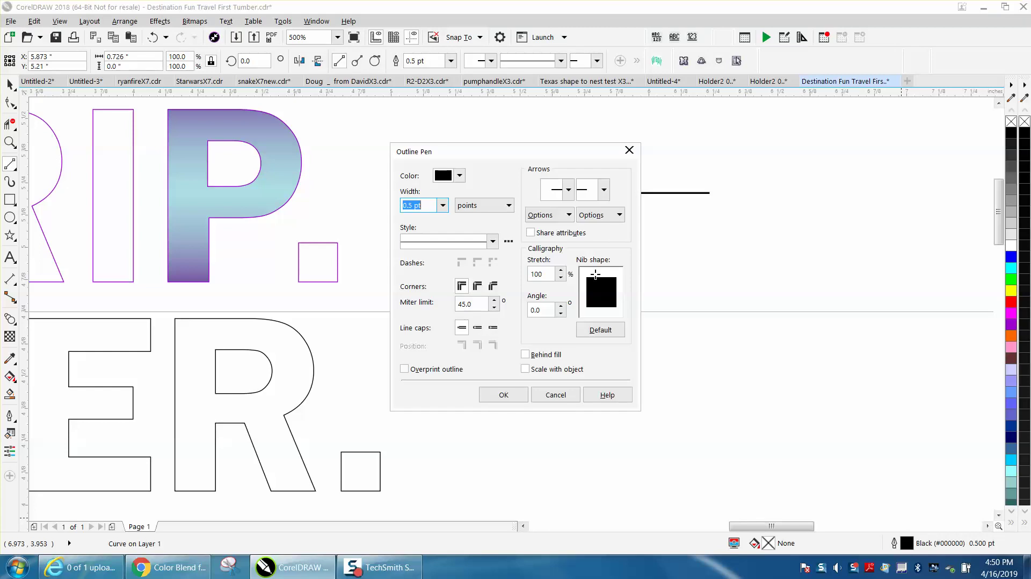
pyautogui.click(444, 205)
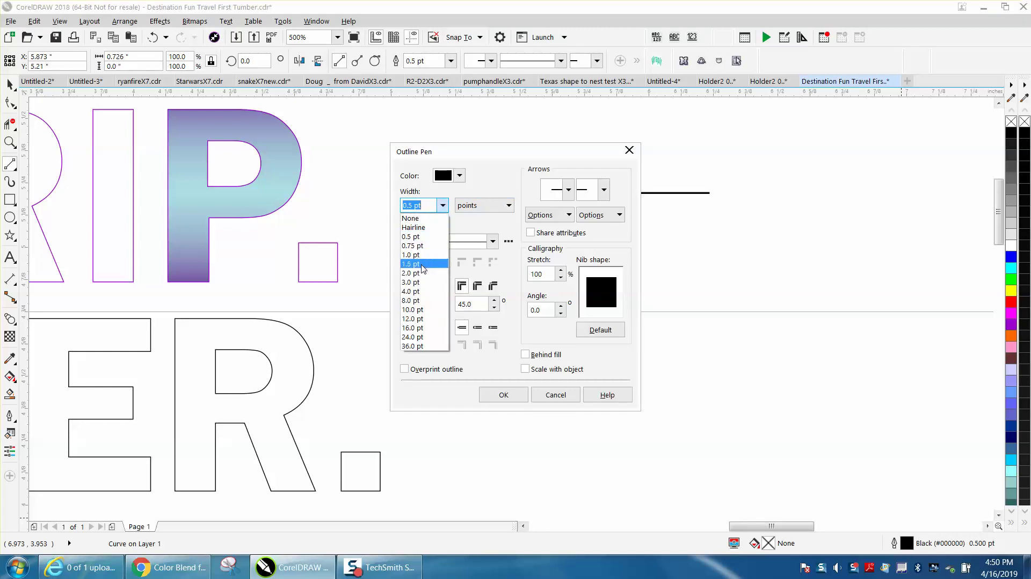
pyautogui.click(423, 263)
pyautogui.click(503, 395)
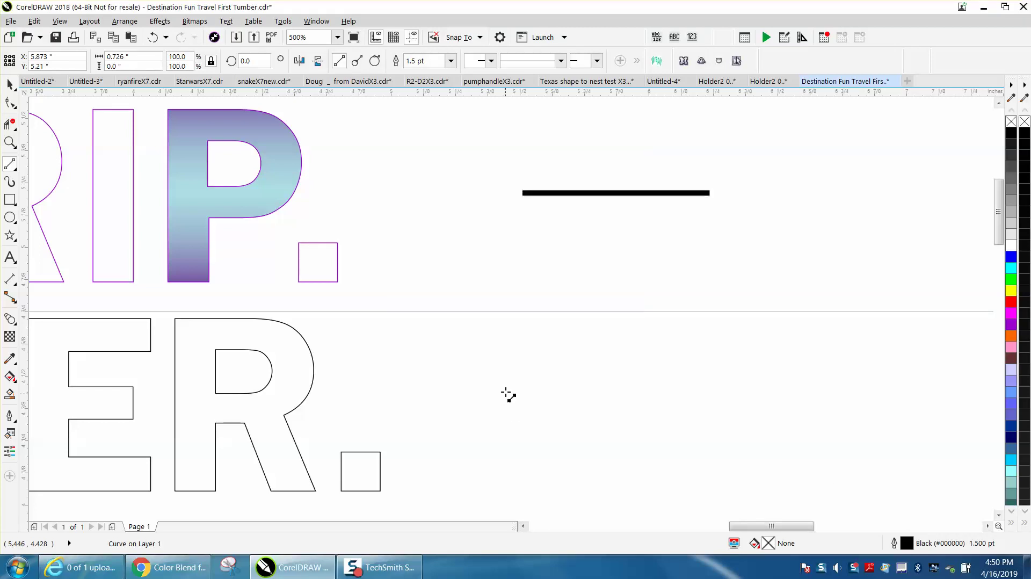
pyautogui.scroll(-1, 479, 333)
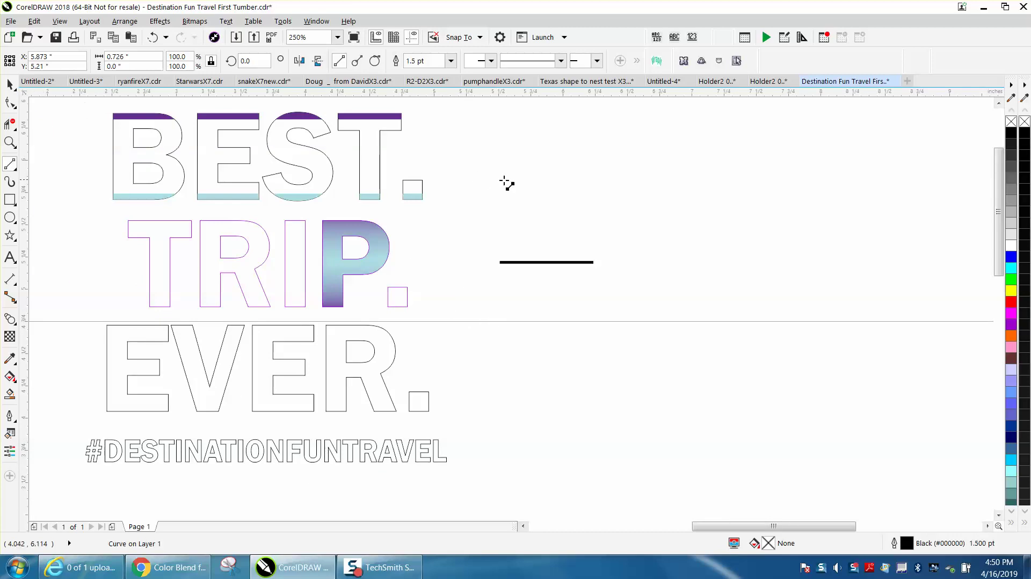
# Step: Make two copies of the line stacked below it using a drag-copy and Ctrl+R
pyautogui.press('space')
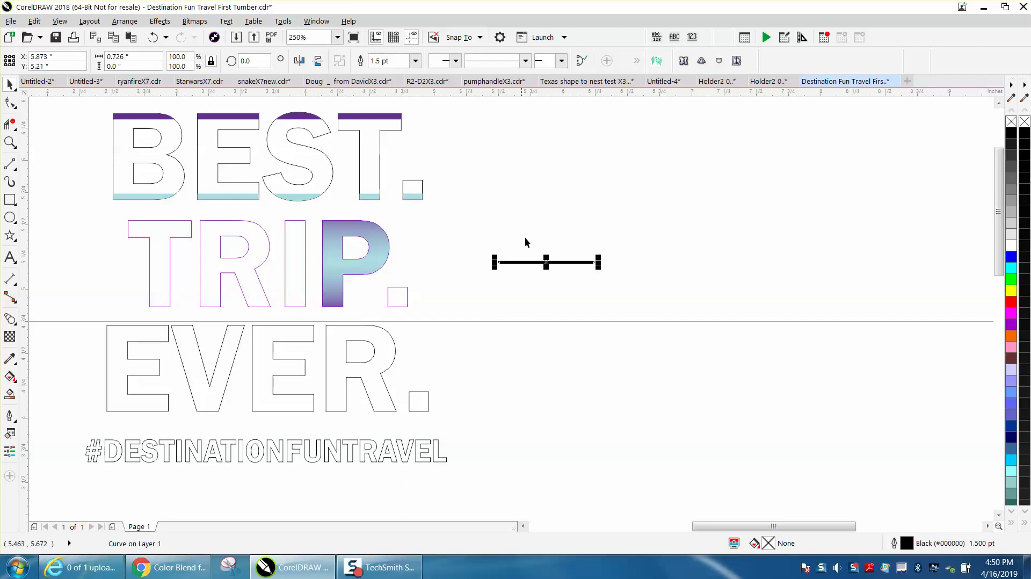
pyautogui.moveTo(547, 263); pyautogui.dragTo(551, 290)
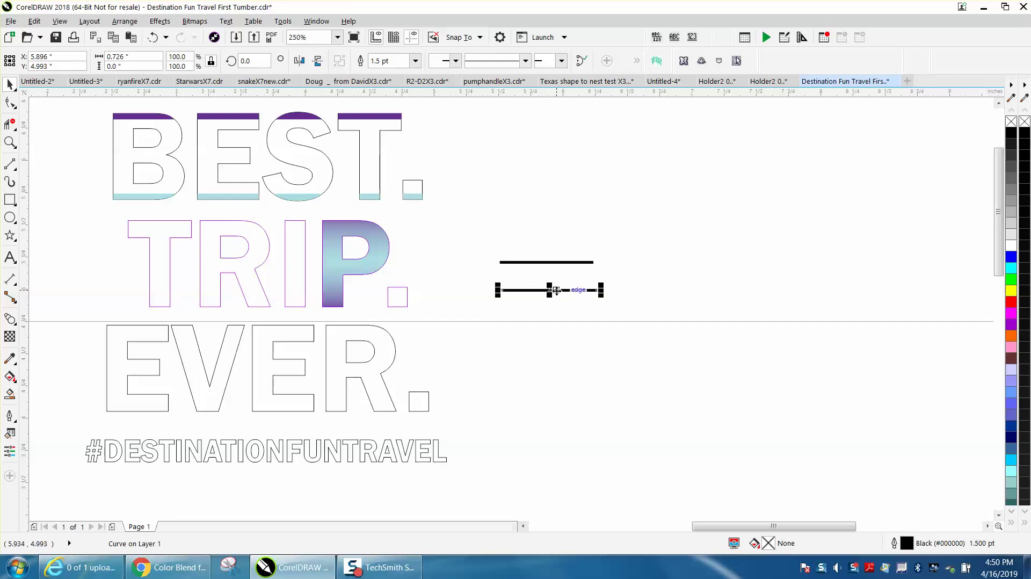
pyautogui.hotkey('ctrl', 'r')
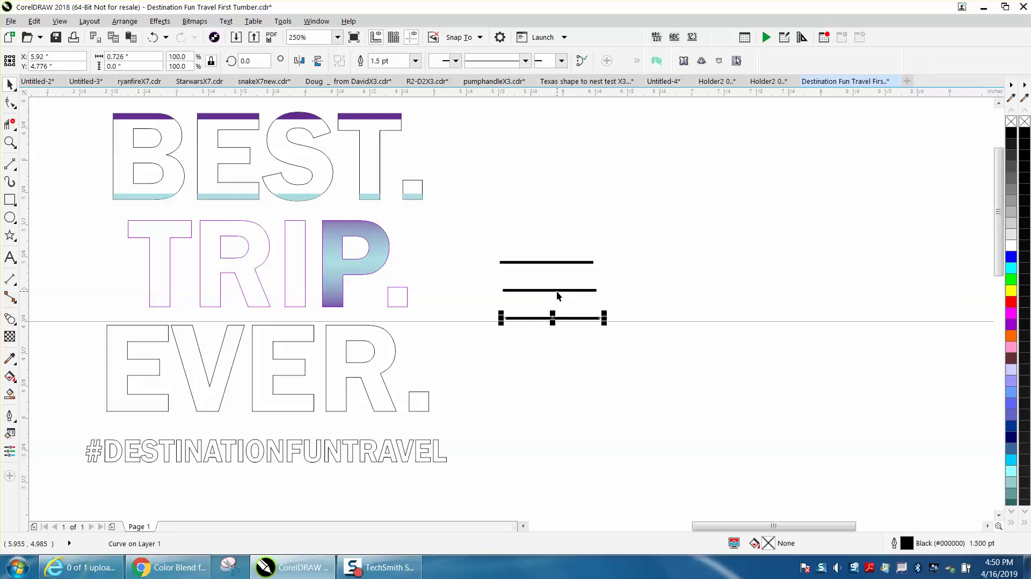
# Step: Select the three lines beside the P, align their left edges and zoom in on them
pyautogui.click(362, 223)
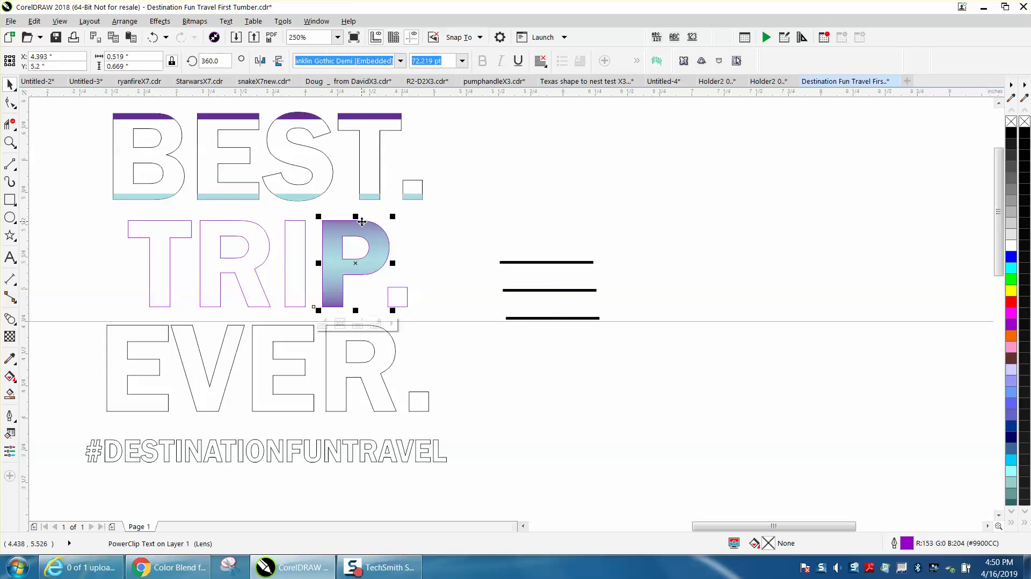
pyautogui.moveTo(455, 210); pyautogui.dragTo(551, 299)
pyautogui.moveTo(657, 354); pyautogui.dragTo(654, 352)
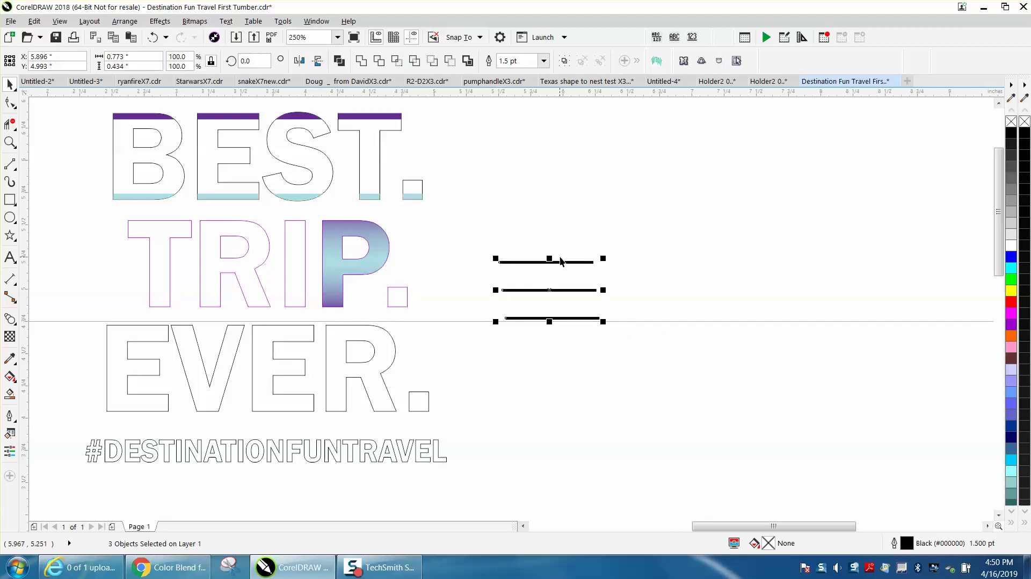
pyautogui.click(449, 265)
pyautogui.moveTo(662, 372); pyautogui.dragTo(661, 373)
pyautogui.moveTo(551, 291); pyautogui.dragTo(369, 217)
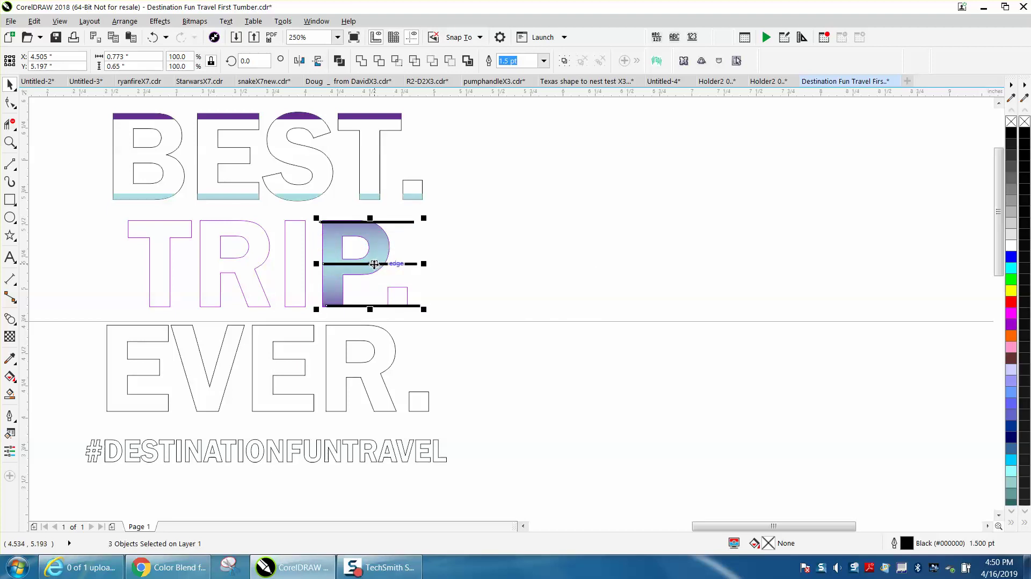
pyautogui.moveTo(375, 264); pyautogui.dragTo(516, 263)
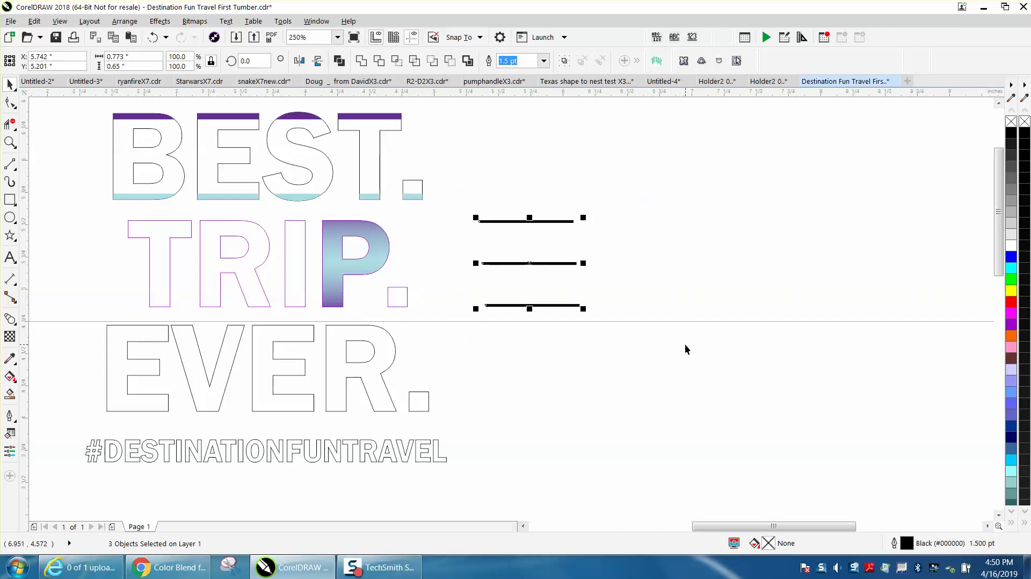
pyautogui.press('l')
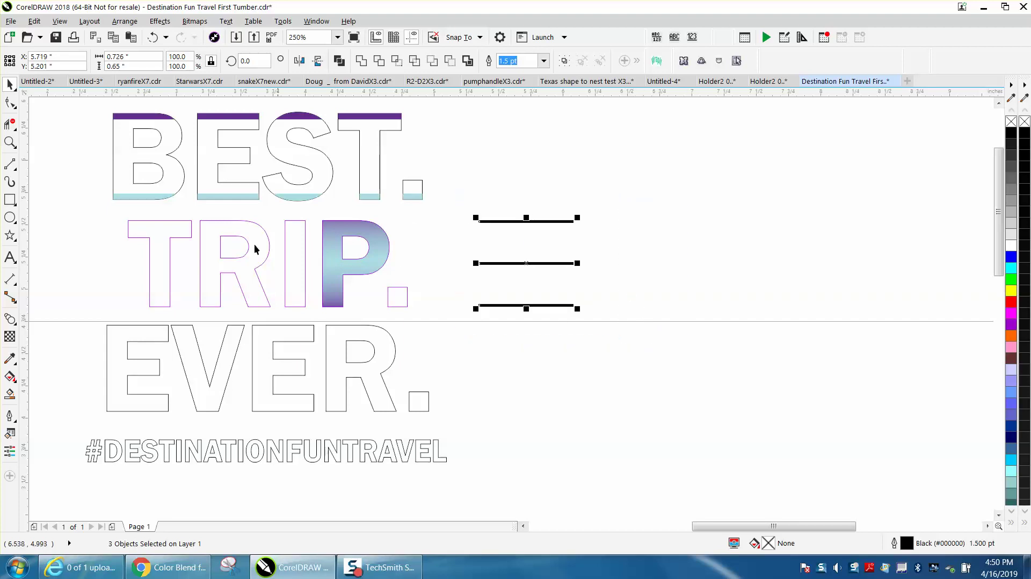
pyautogui.press('z')
pyautogui.moveTo(463, 193); pyautogui.dragTo(705, 369)
# Step: Drop a copy of the middle line slightly above it
pyautogui.click(9, 85)
pyautogui.click(487, 271)
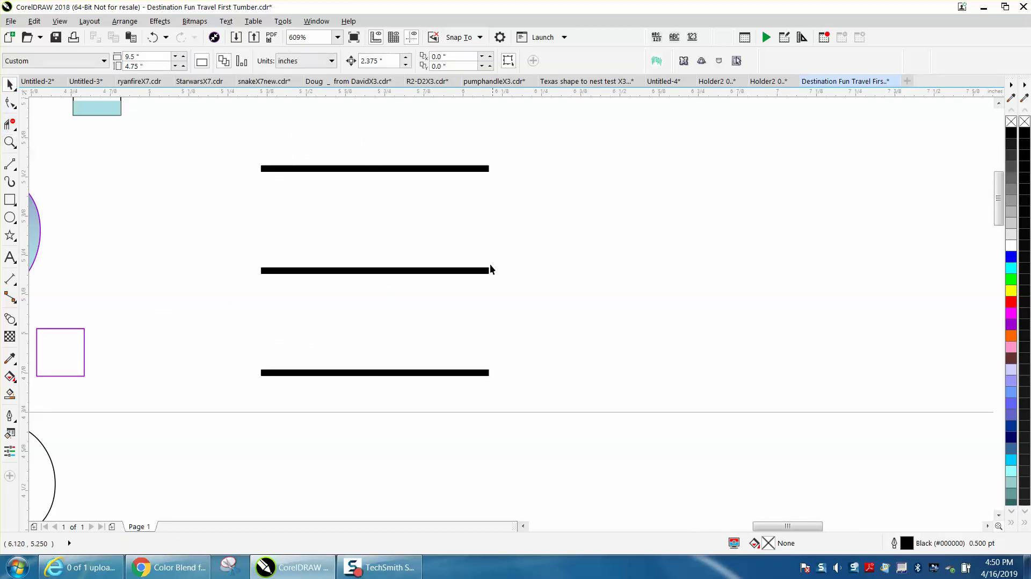
pyautogui.moveTo(376, 271); pyautogui.dragTo(377, 260)
pyautogui.rightClick(377, 260)
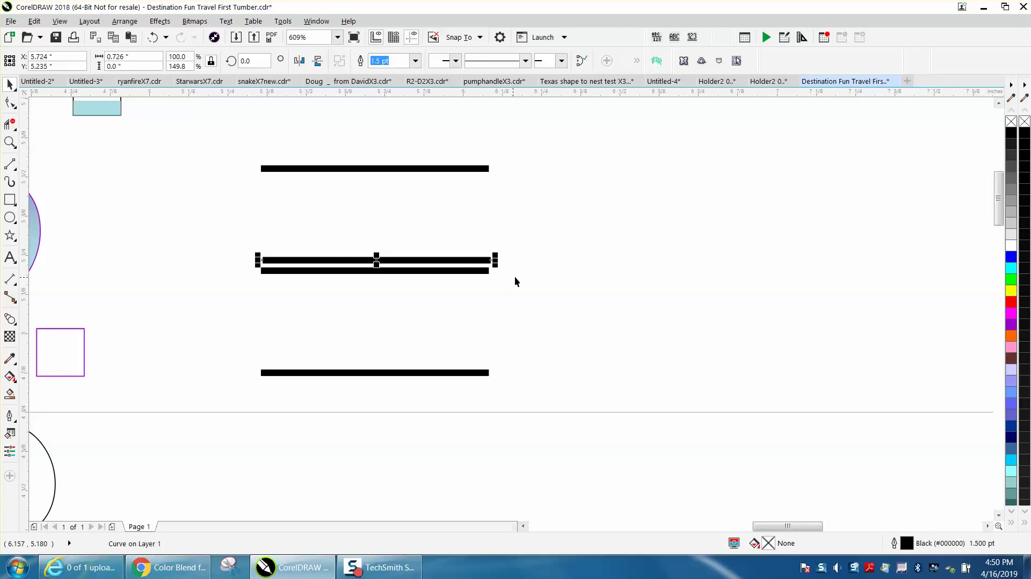
pyautogui.click(541, 237)
# Step: Set the nudge distance to .001 and nudge the copy down twice toward the middle line, then deselect
pyautogui.click(374, 61)
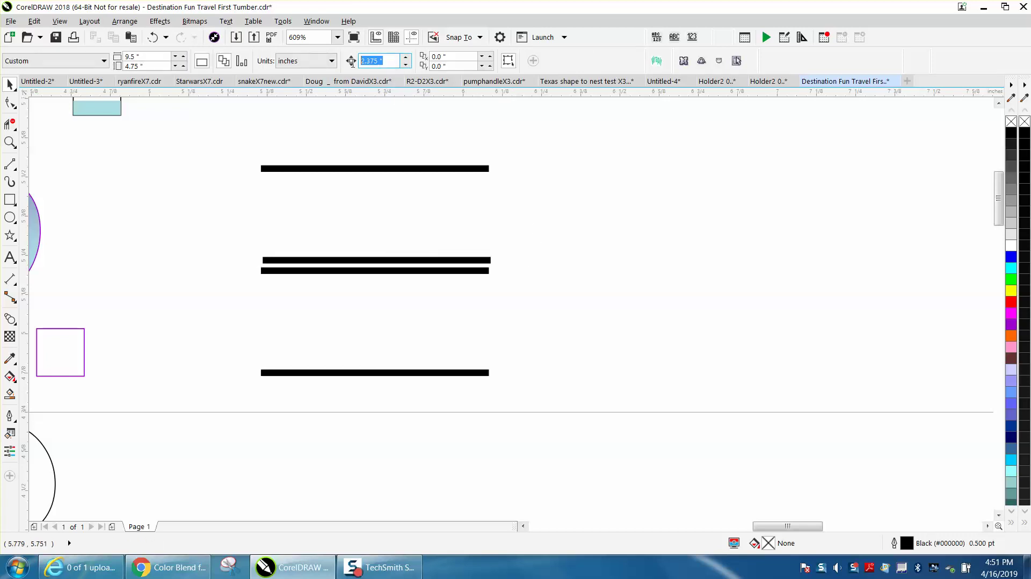
pyautogui.write('.001')
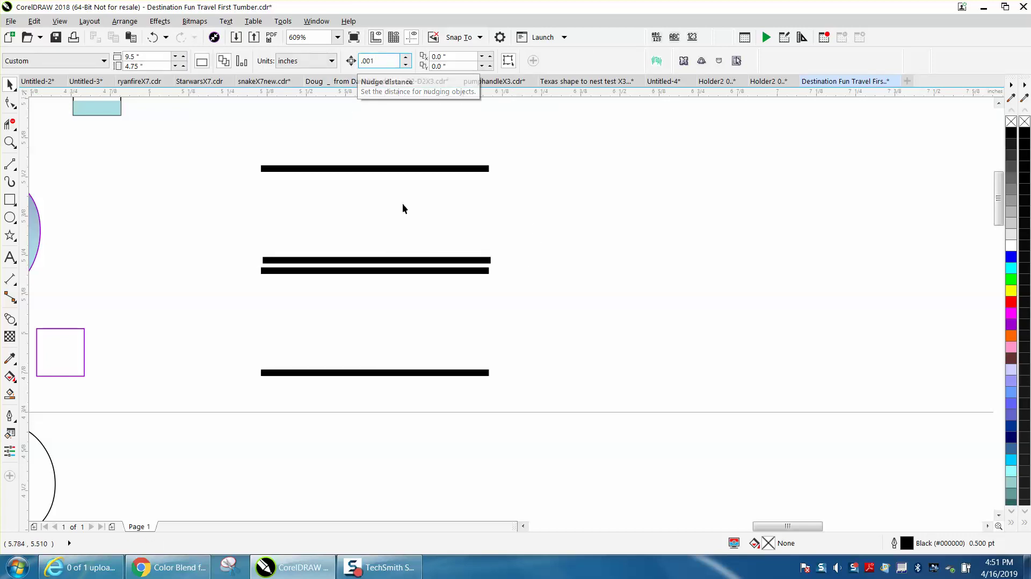
pyautogui.click(436, 260)
pyautogui.press('Down')
pyautogui.press('Down')
pyautogui.press('Down')
pyautogui.press('Down')
pyautogui.press('Down')
pyautogui.press('Down')
pyautogui.press('Down')
pyautogui.press('Down')
pyautogui.press('Down')
pyautogui.press('Down')
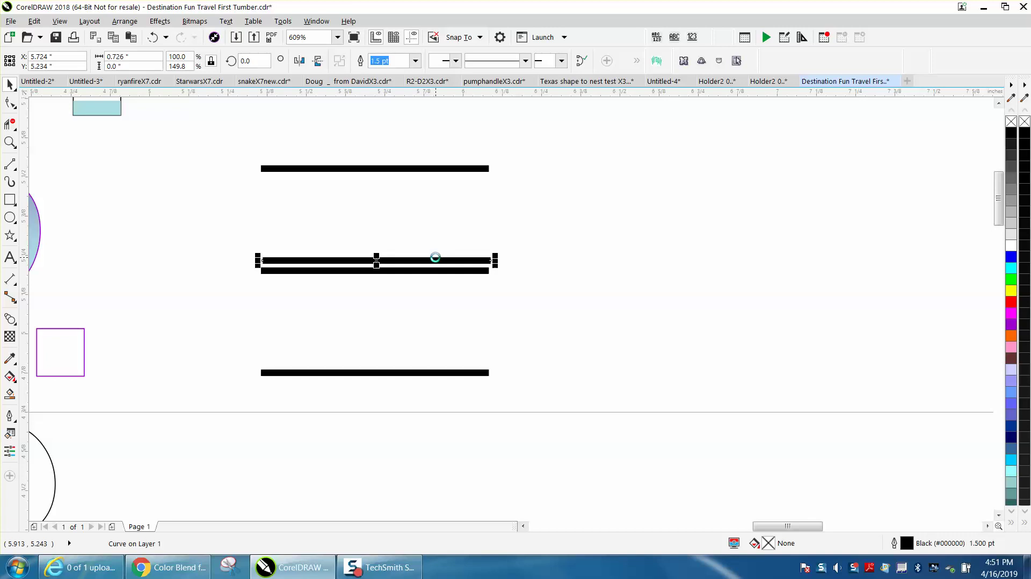
pyautogui.press('Down')
pyautogui.press('Down')
pyautogui.press('Down')
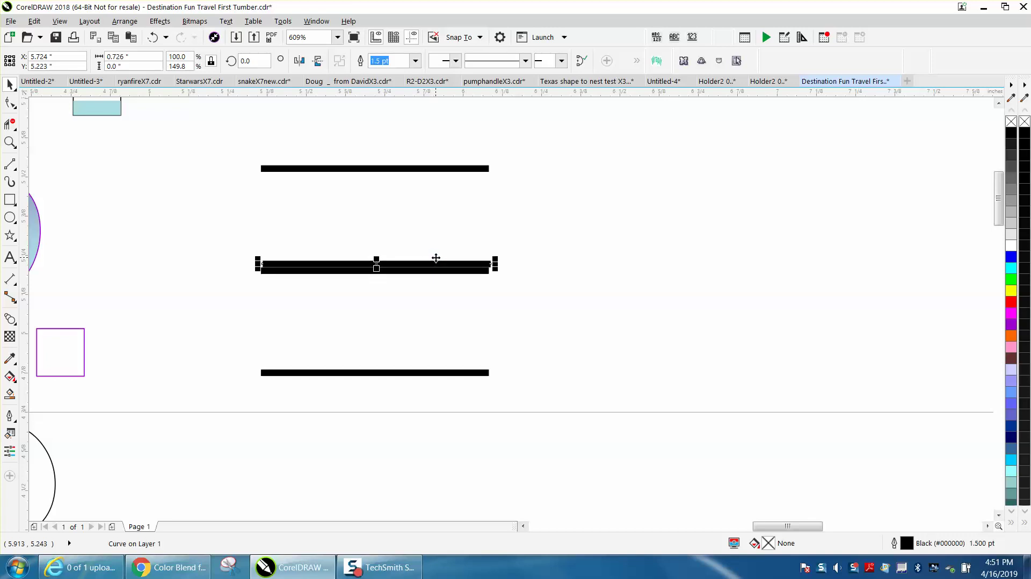
pyautogui.click(479, 240)
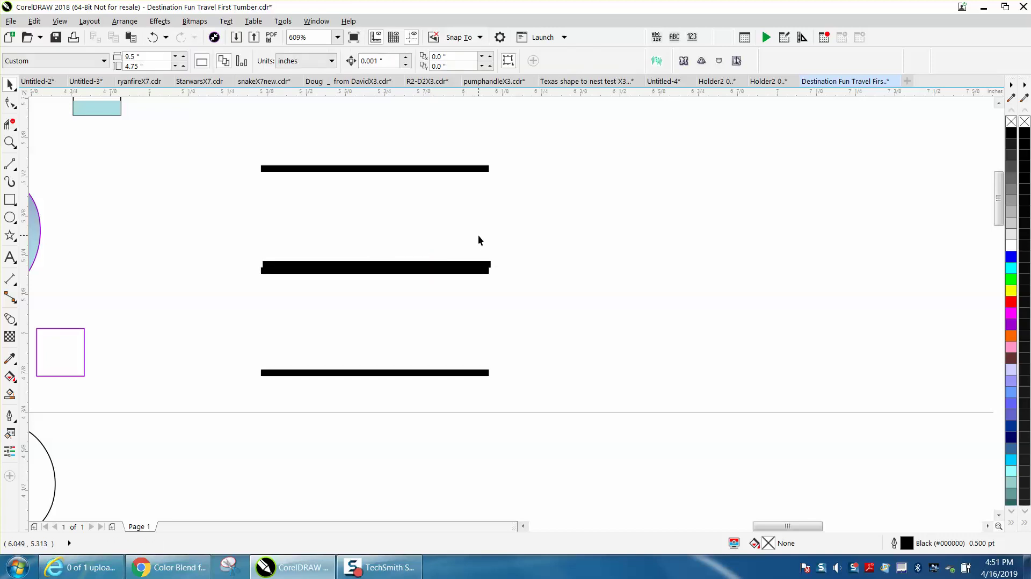
pyautogui.moveTo(585, 434); pyautogui.dragTo(584, 434)
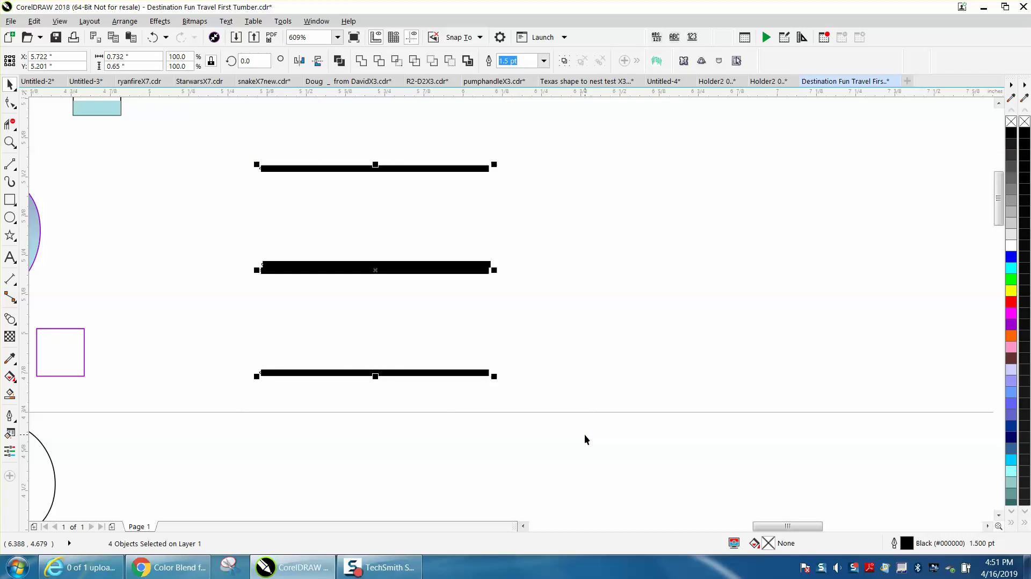
pyautogui.click(486, 350)
# Step: Use the Color Eyedropper to give the middle line the light cyan from under the BEST period
pyautogui.scroll(-3, 567, 231)
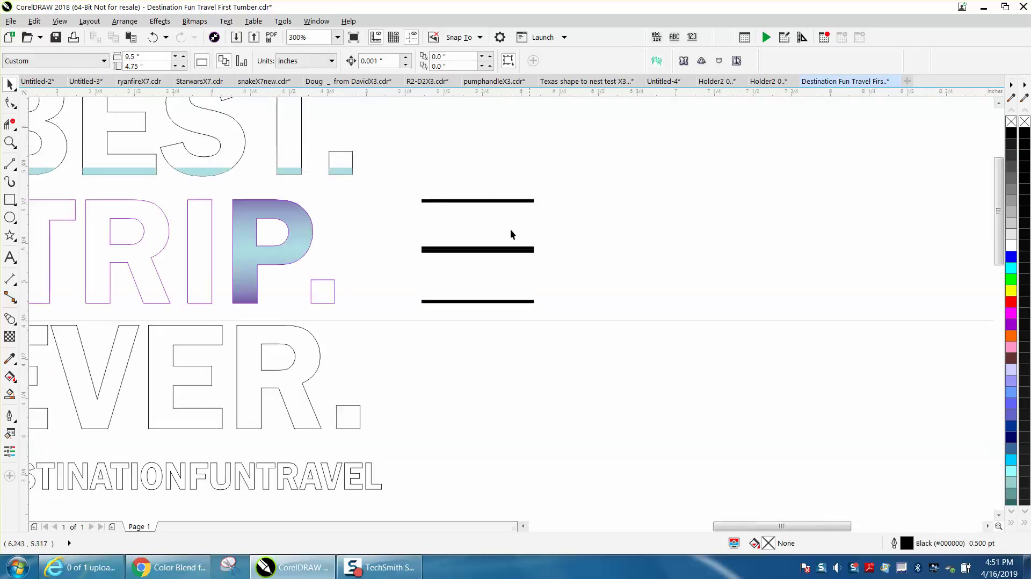
pyautogui.click(14, 364)
pyautogui.click(352, 175)
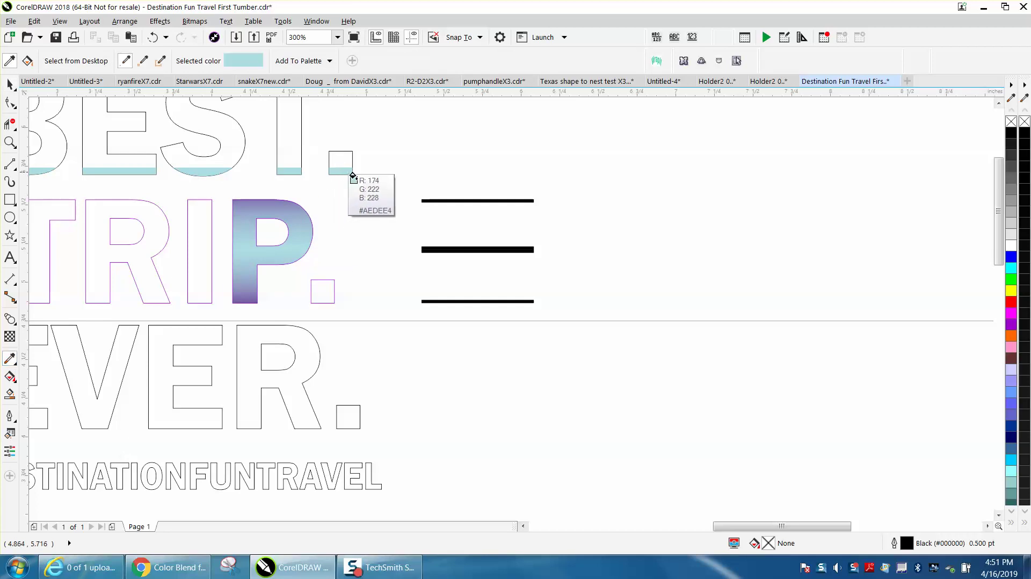
pyautogui.click(470, 248)
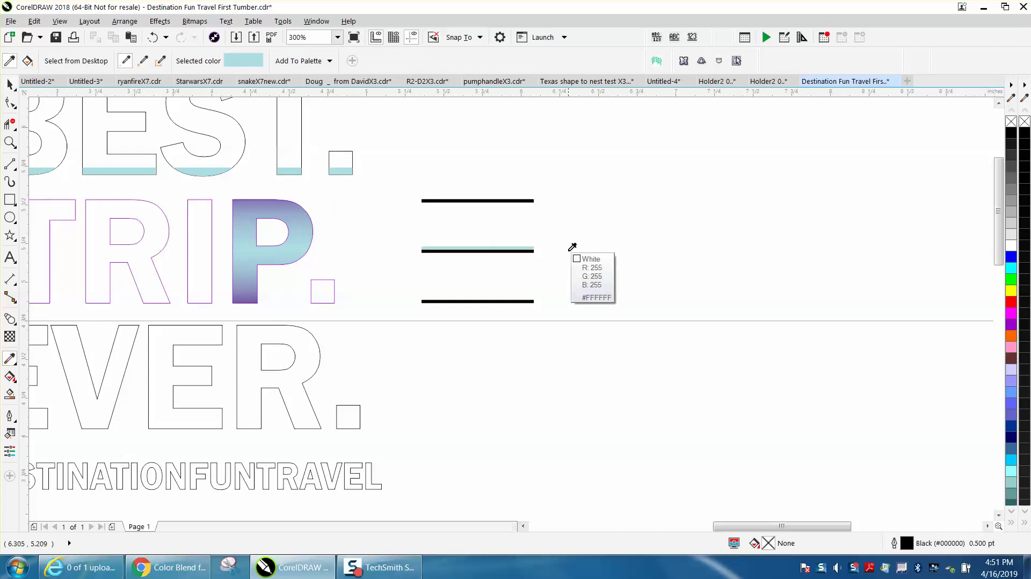
pyautogui.click(463, 251)
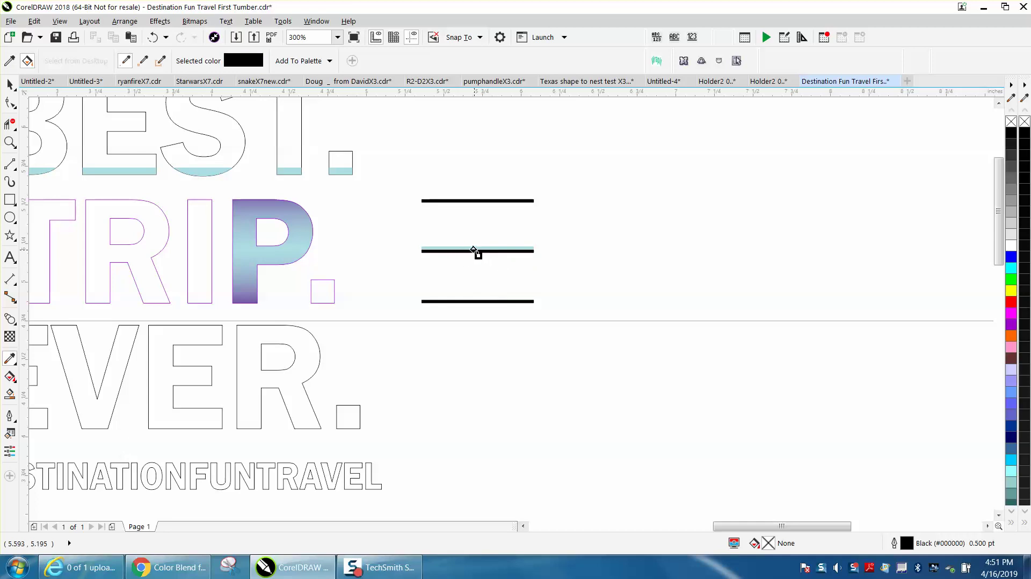
pyautogui.click(475, 250)
pyautogui.click(152, 38)
# Step: Switch the eyedropper to plain colour sampling and apply the light blue under the T to the middle line
pyautogui.click(10, 356)
pyautogui.click(16, 365)
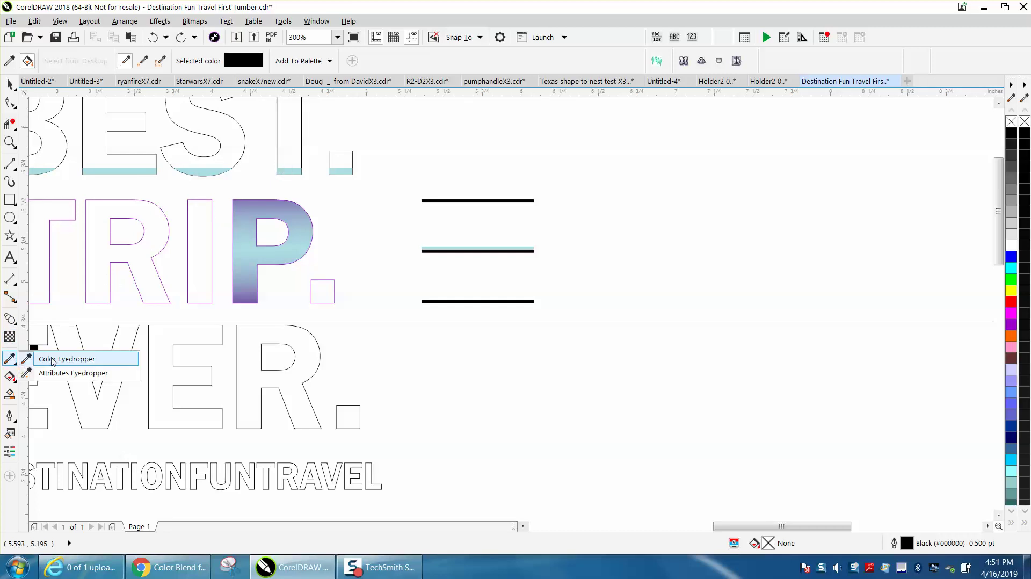
pyautogui.click(34, 358)
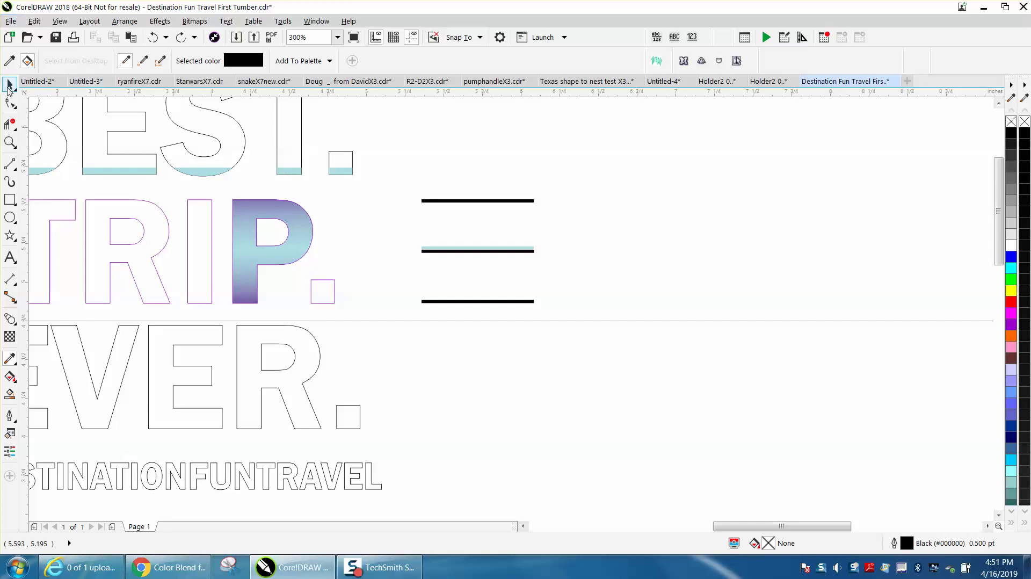
pyautogui.click(10, 86)
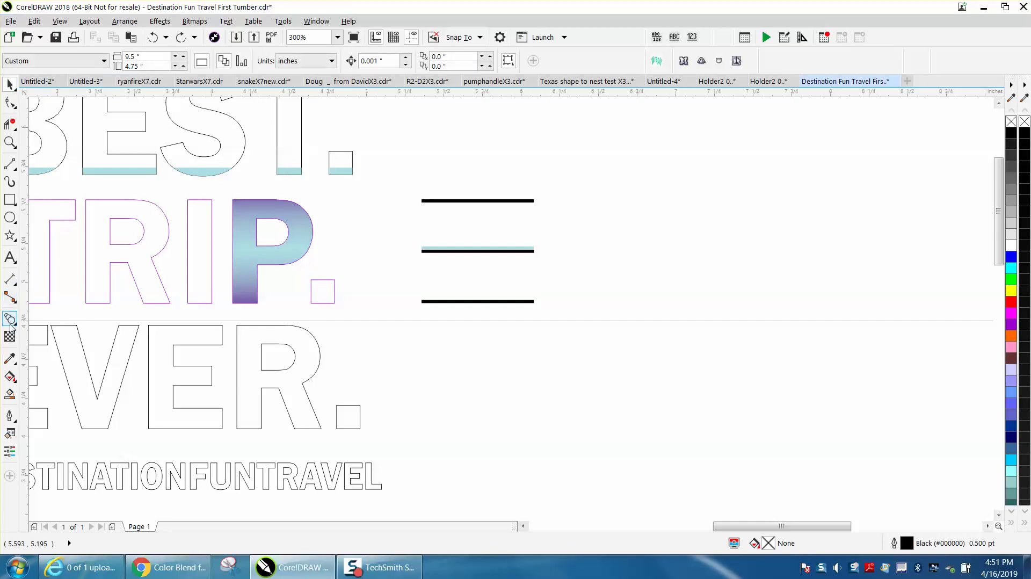
pyautogui.click(13, 361)
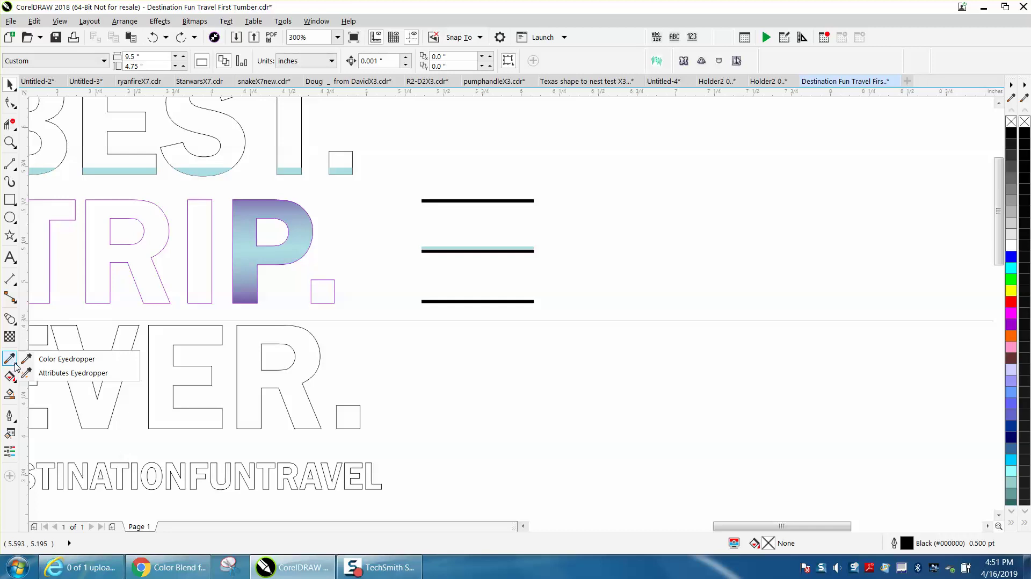
pyautogui.click(50, 359)
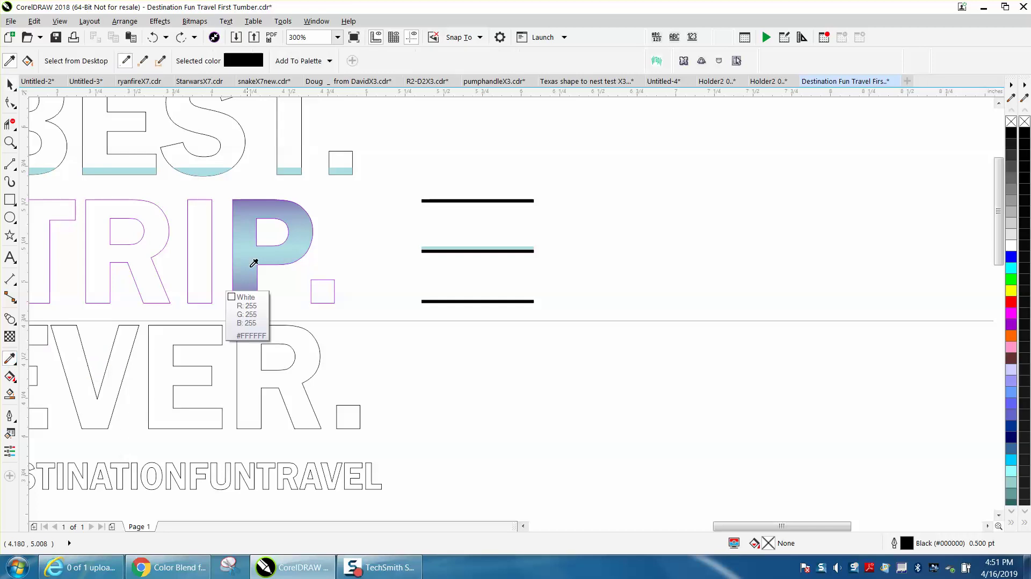
pyautogui.click(289, 171)
pyautogui.click(430, 250)
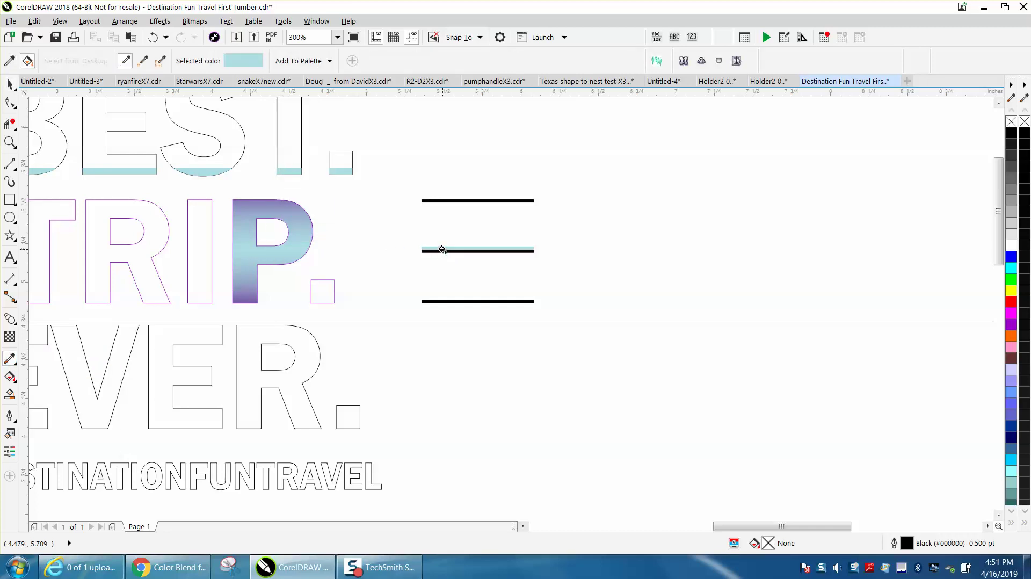
# Step: Zoom in and fill the lower black band of the middle bar with the same light blue
pyautogui.click(10, 141)
pyautogui.moveTo(363, 178); pyautogui.dragTo(582, 325)
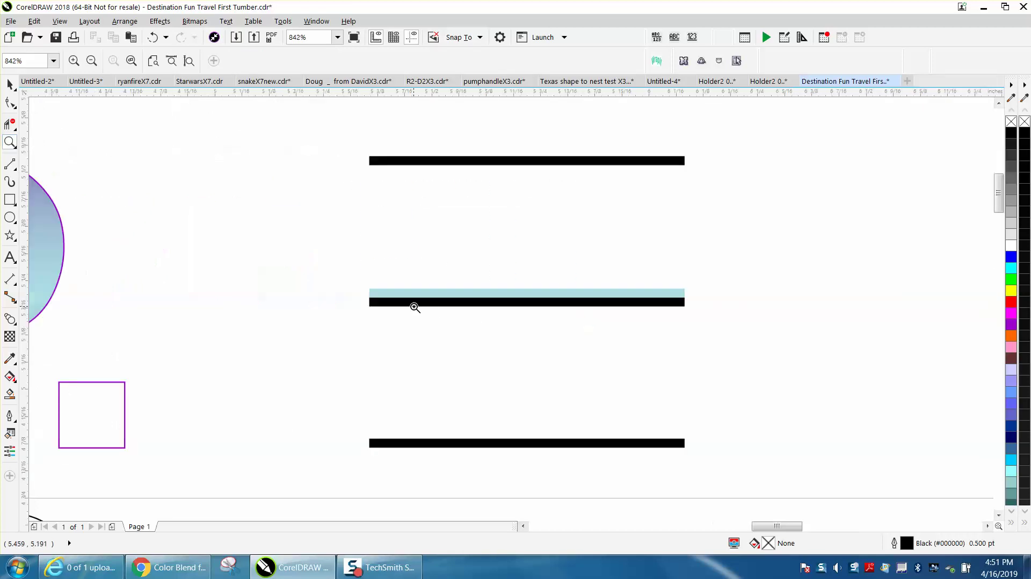
pyautogui.scroll(-2, 416, 308)
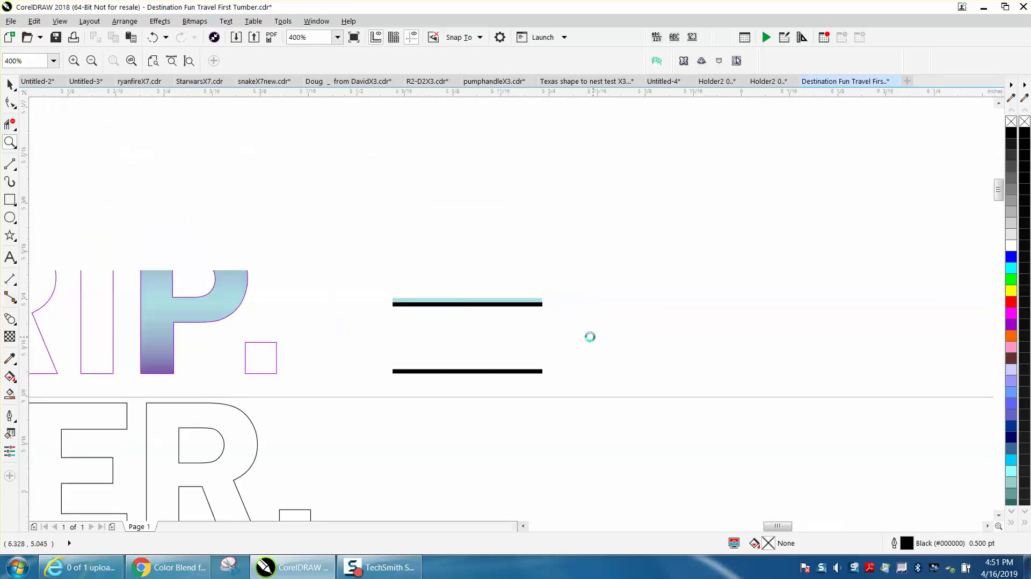
pyautogui.click(10, 359)
pyautogui.click(274, 322)
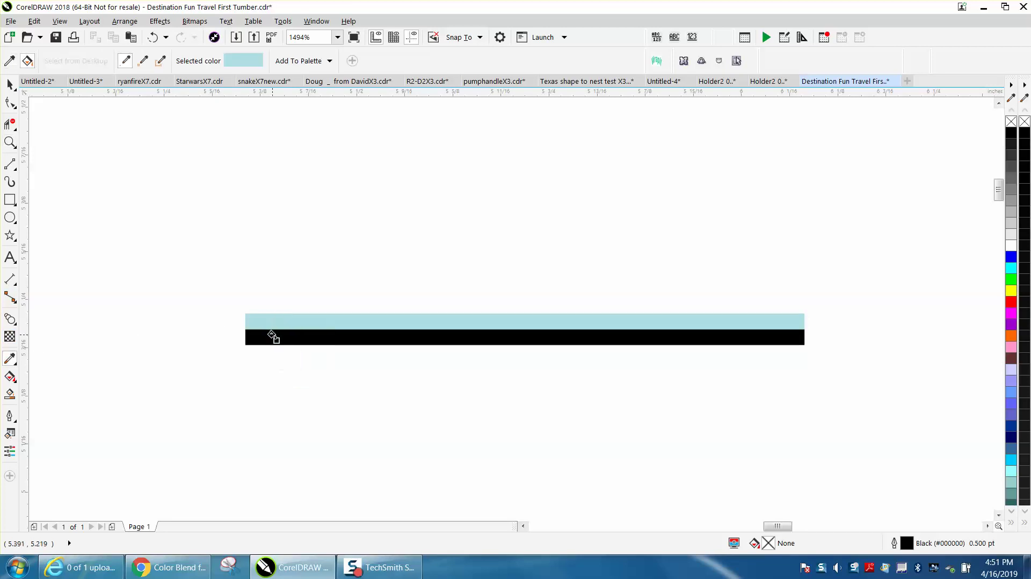
pyautogui.click(272, 336)
pyautogui.scroll(-3, 268, 333)
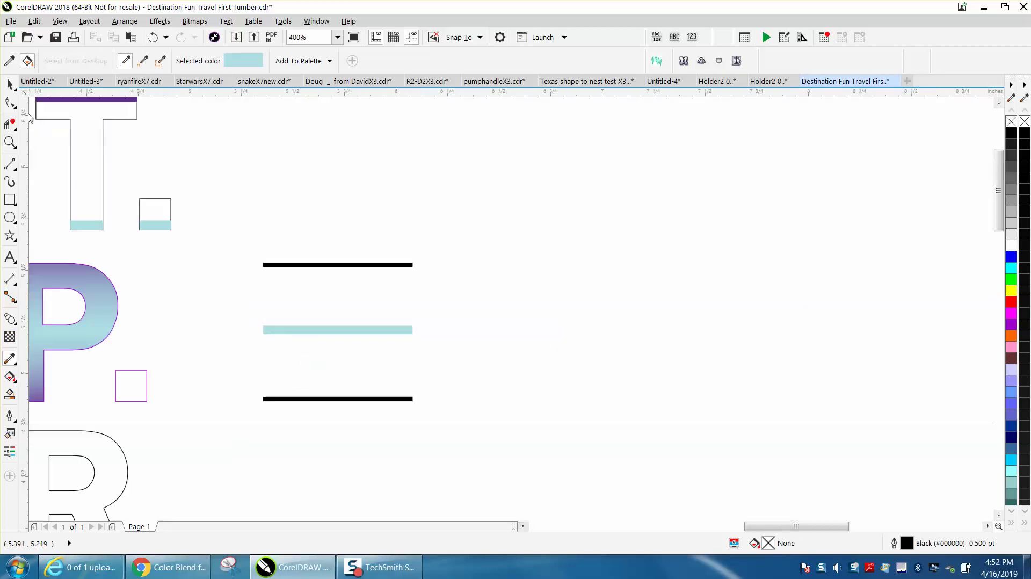
pyautogui.press('space')
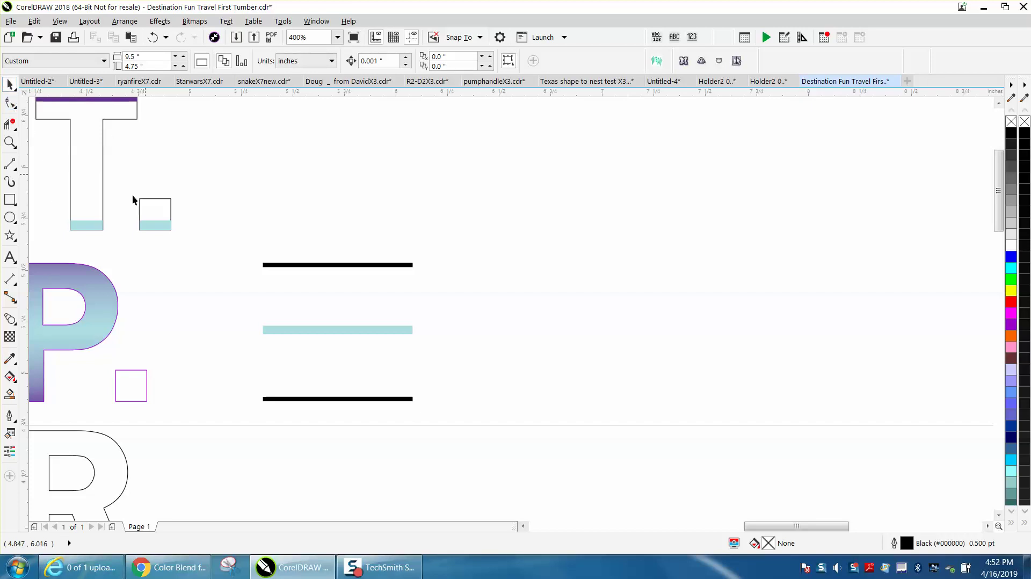
# Step: Sample the purple from the T's top bar and apply it to the top and bottom lines
pyautogui.click(10, 359)
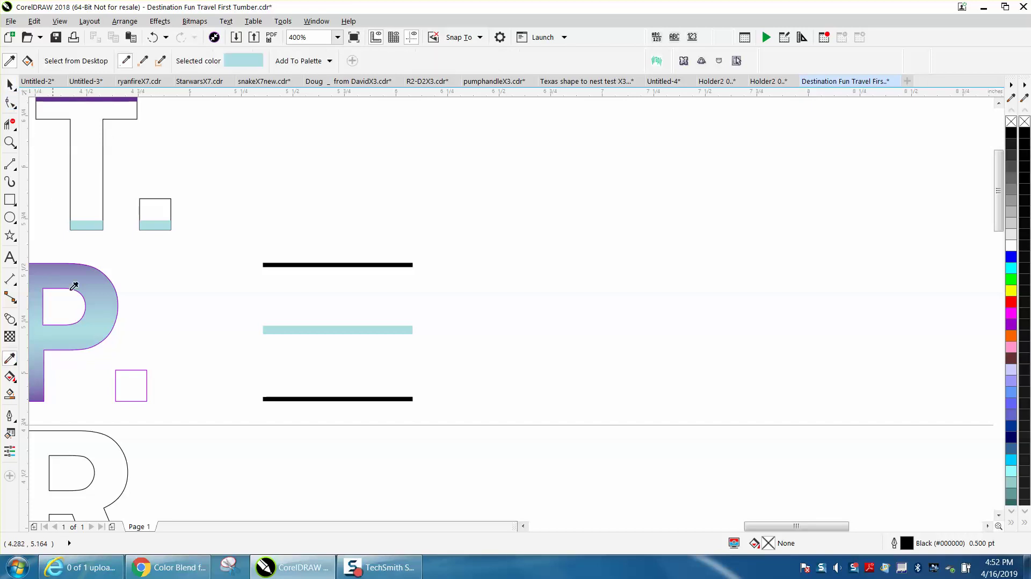
pyautogui.click(115, 100)
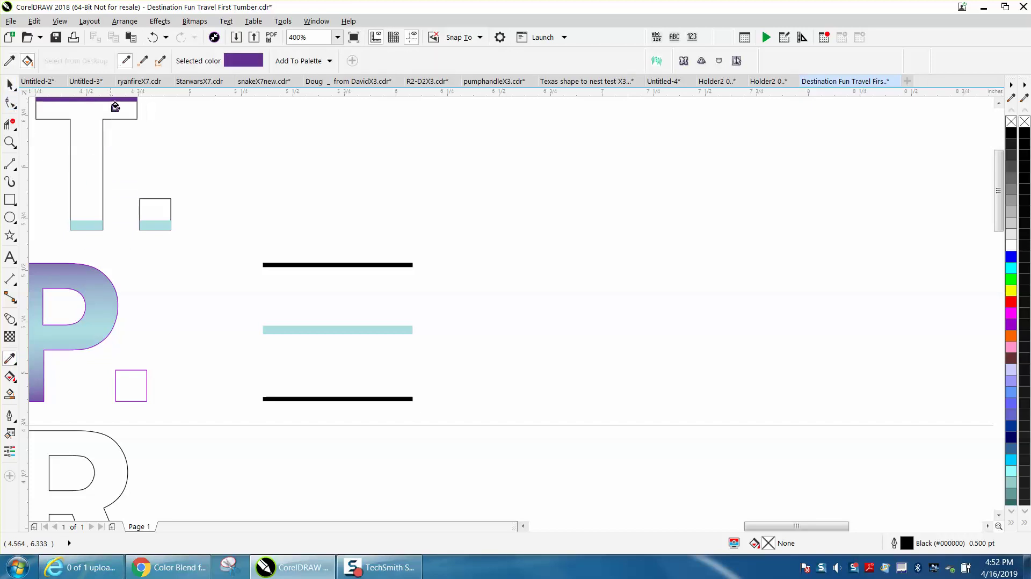
pyautogui.click(317, 264)
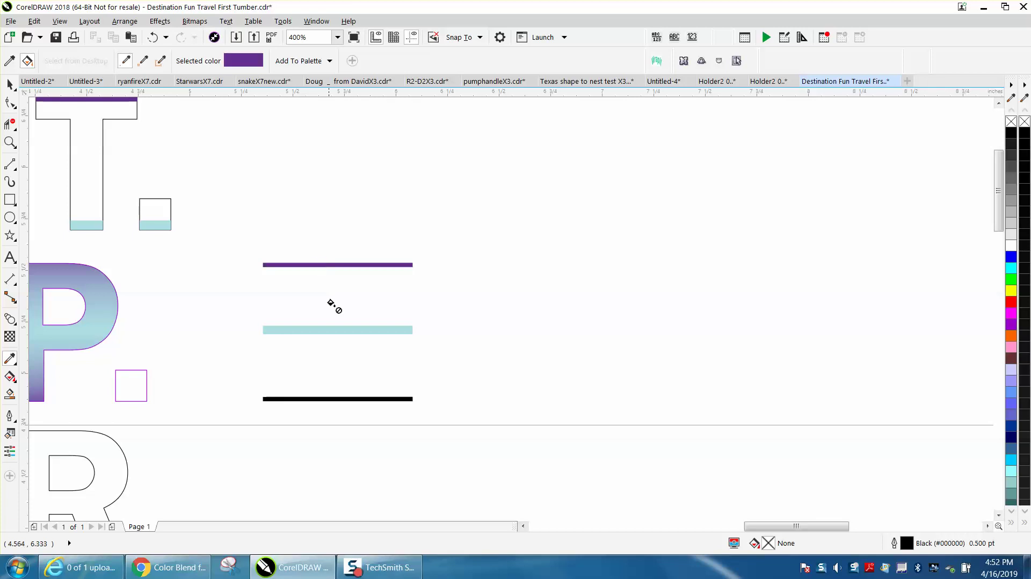
pyautogui.click(341, 399)
pyautogui.click(9, 85)
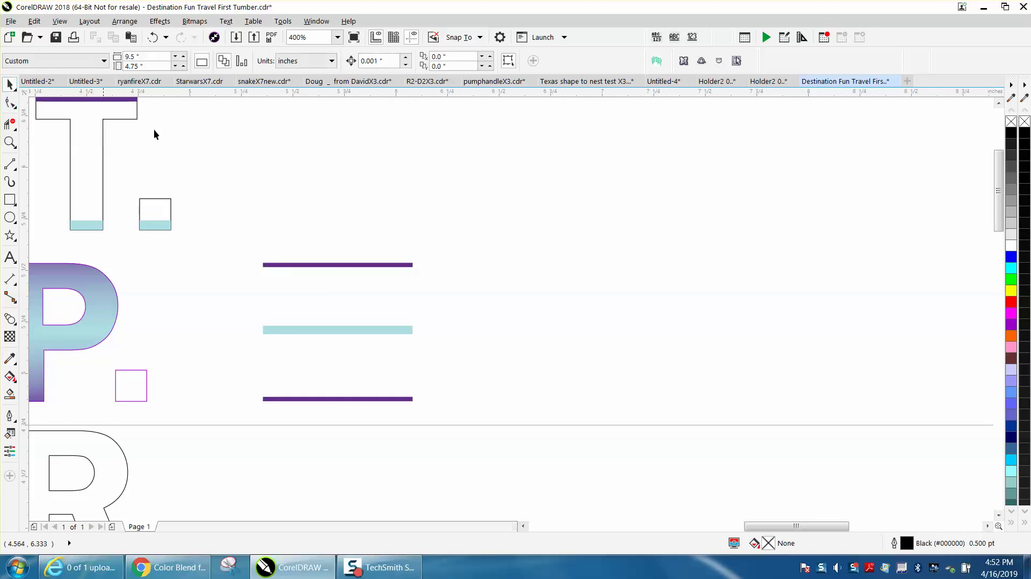
# Step: Open the Blend docker and blend the top purple line into the cyan middle line
pyautogui.moveTo(240, 234); pyautogui.dragTo(511, 431)
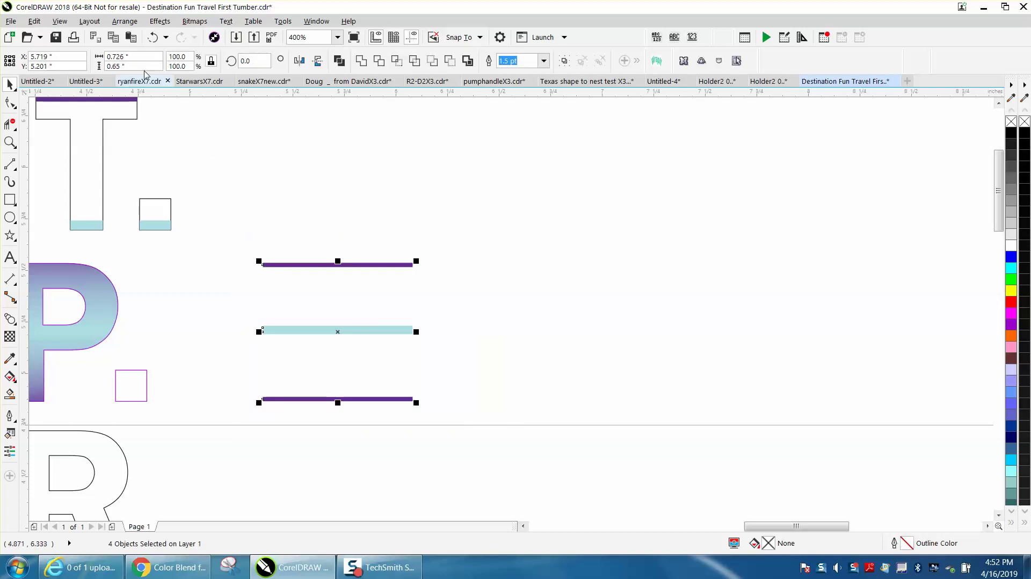
pyautogui.click(10, 141)
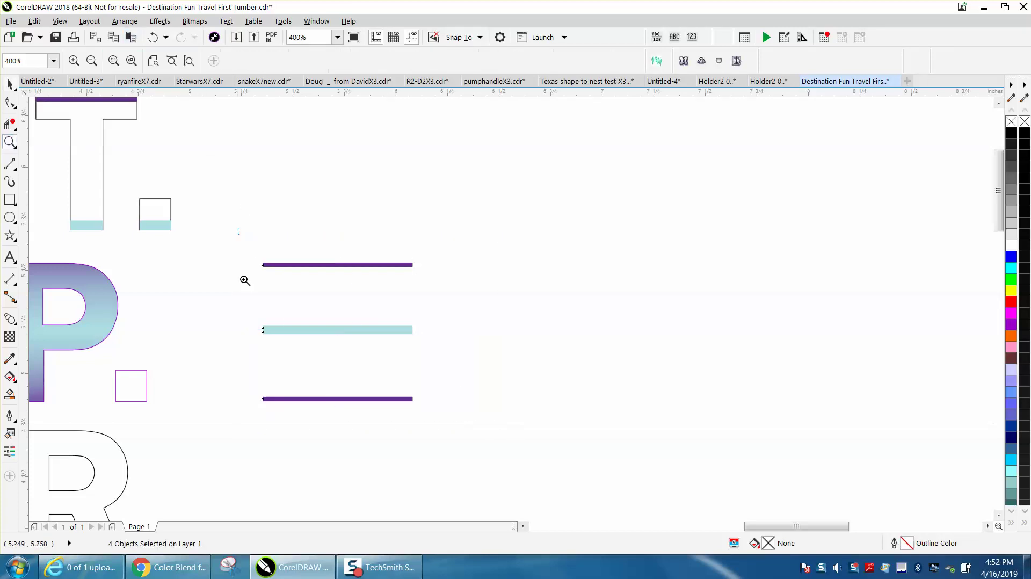
pyautogui.moveTo(241, 279); pyautogui.dragTo(480, 427)
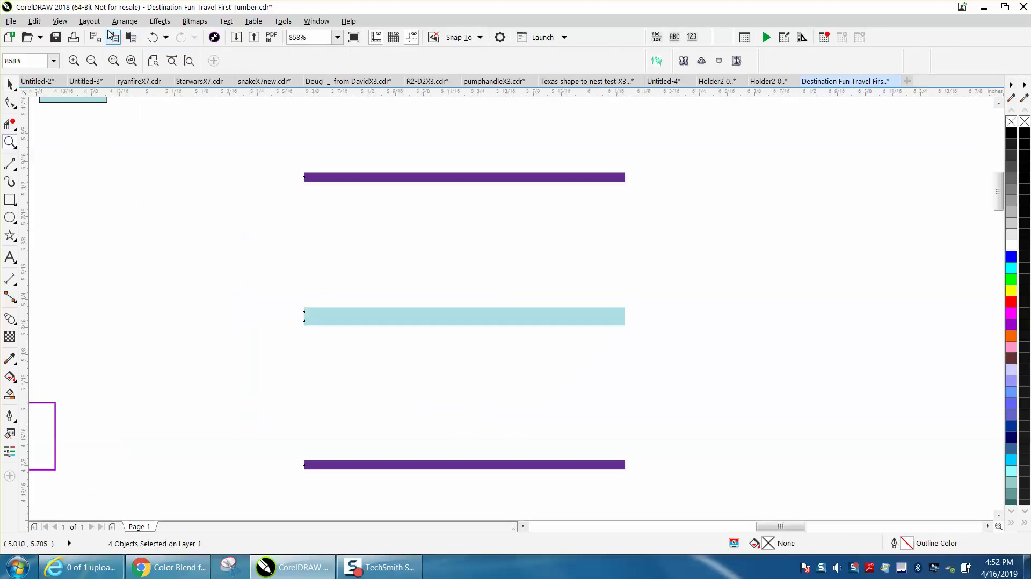
pyautogui.click(160, 21)
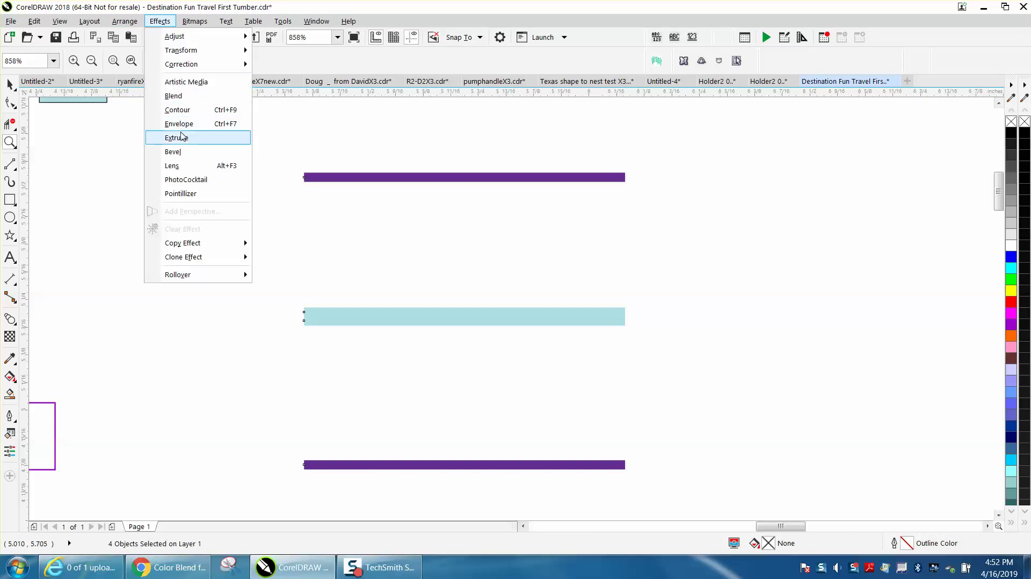
pyautogui.click(173, 96)
pyautogui.rightClick(240, 134)
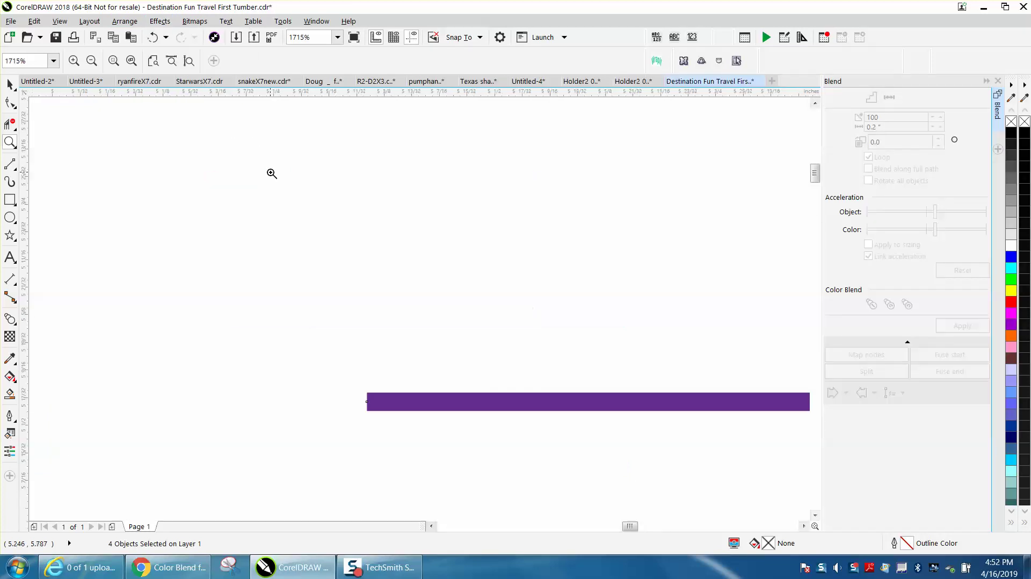
pyautogui.click(11, 83)
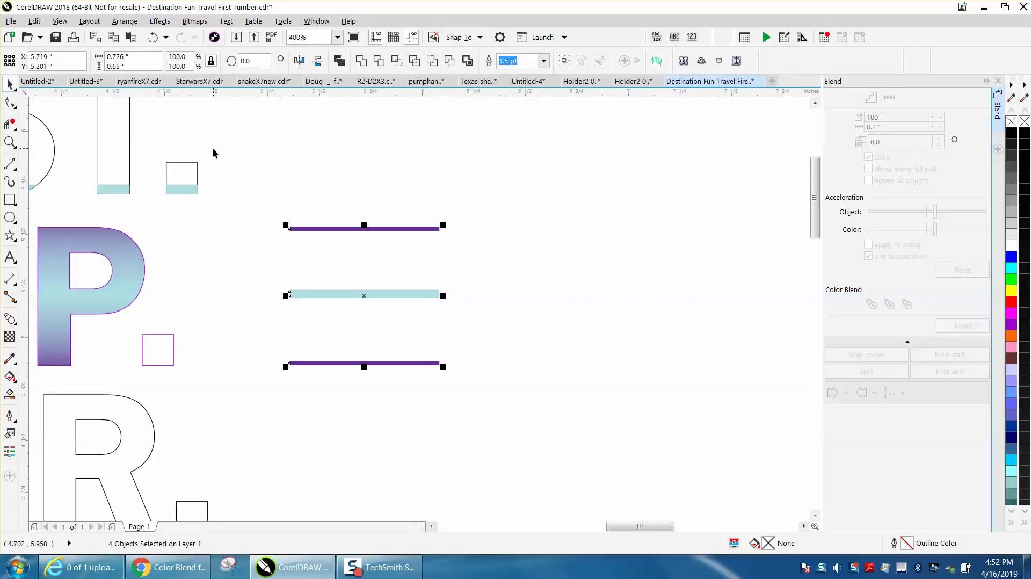
pyautogui.click(214, 151)
pyautogui.click(332, 230)
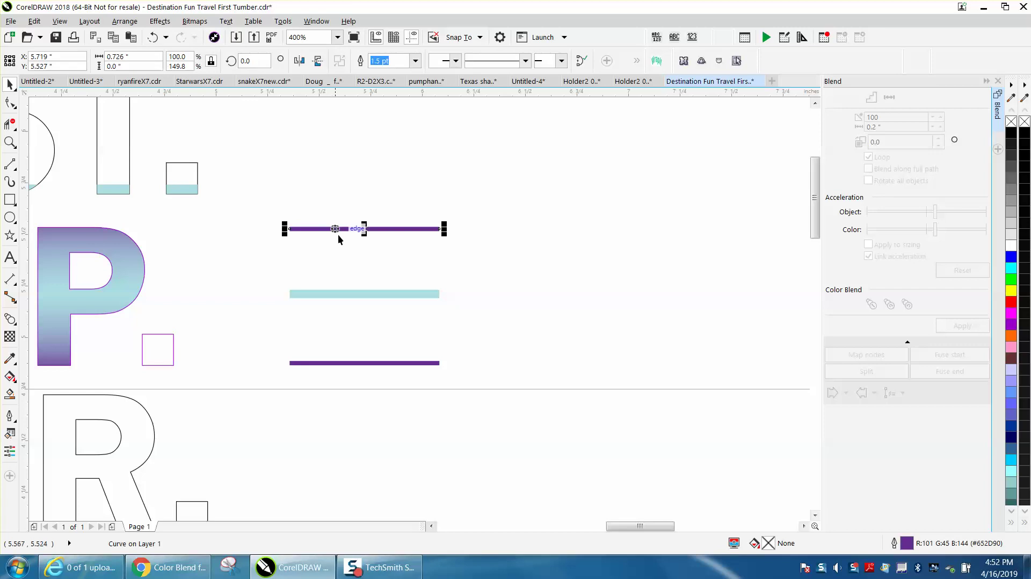
pyautogui.keyDown('shift'); pyautogui.click(369, 293); pyautogui.keyUp('shift')
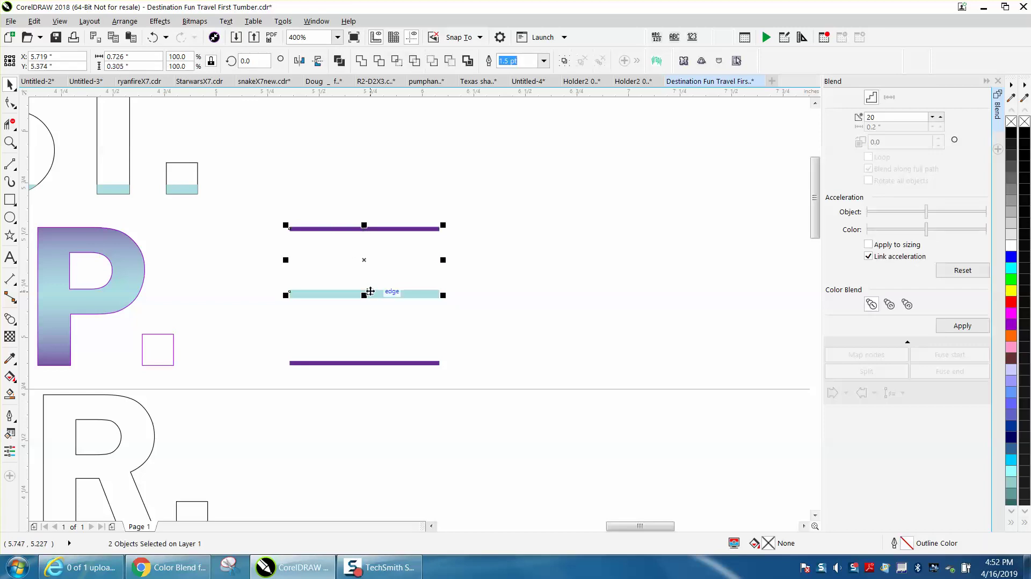
pyautogui.click(893, 120)
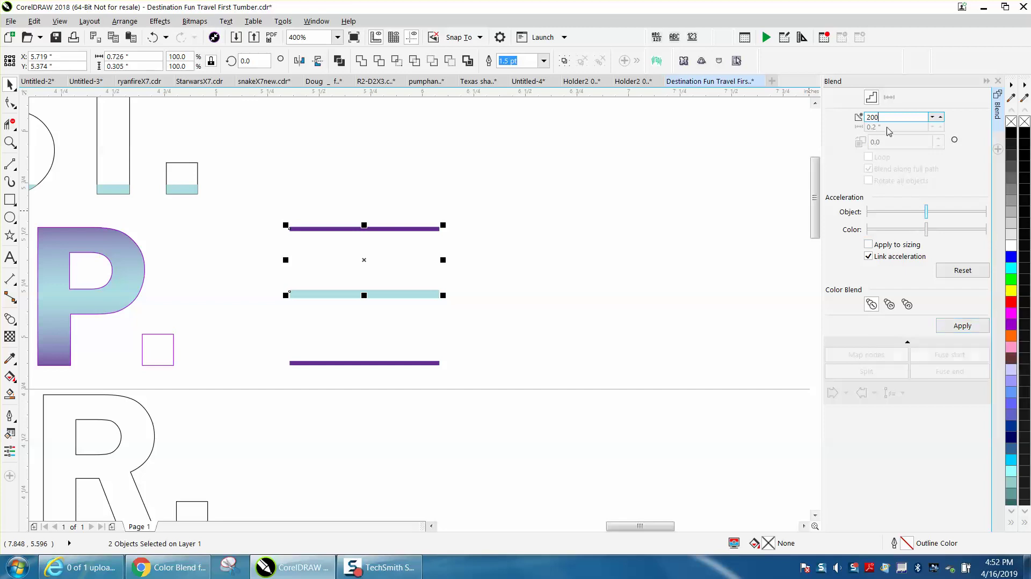
pyautogui.doubleClick(866, 116)
pyautogui.click(963, 325)
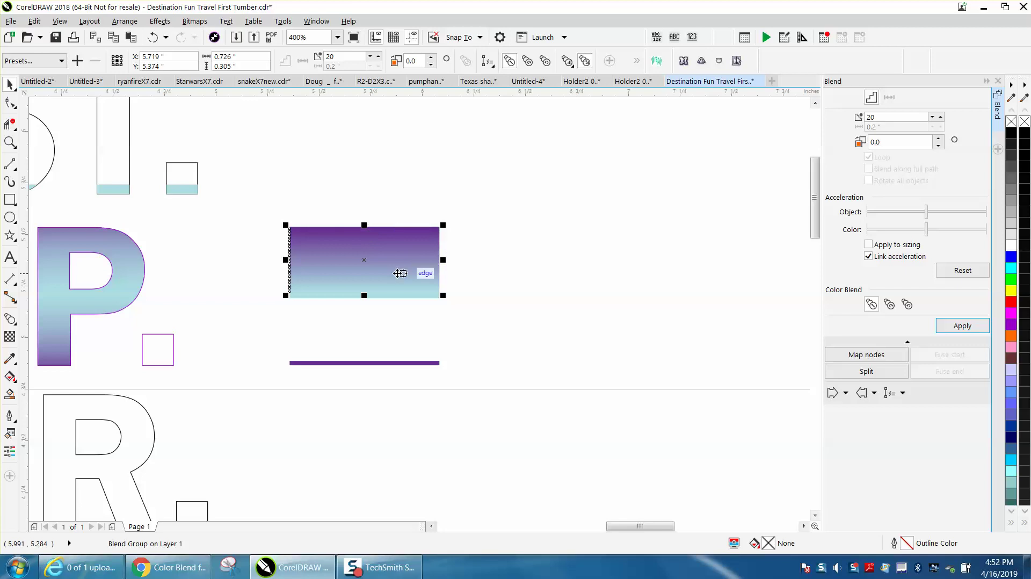
# Step: Inspect the blend for banding and reapply it with 200 steps
pyautogui.click(9, 142)
pyautogui.moveTo(279, 220); pyautogui.dragTo(375, 258)
pyautogui.rightClick(337, 191)
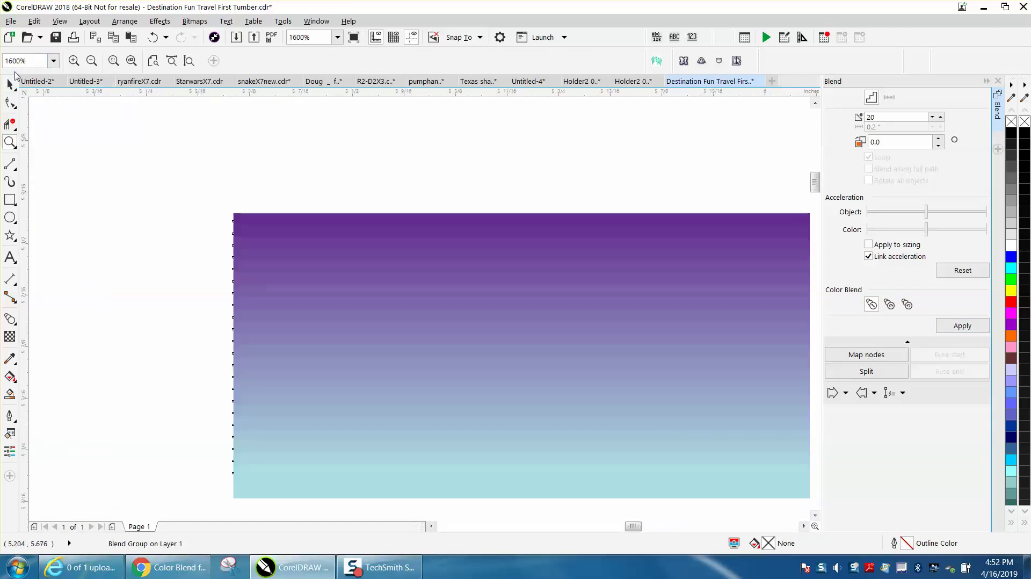
pyautogui.click(11, 84)
pyautogui.press('F3')
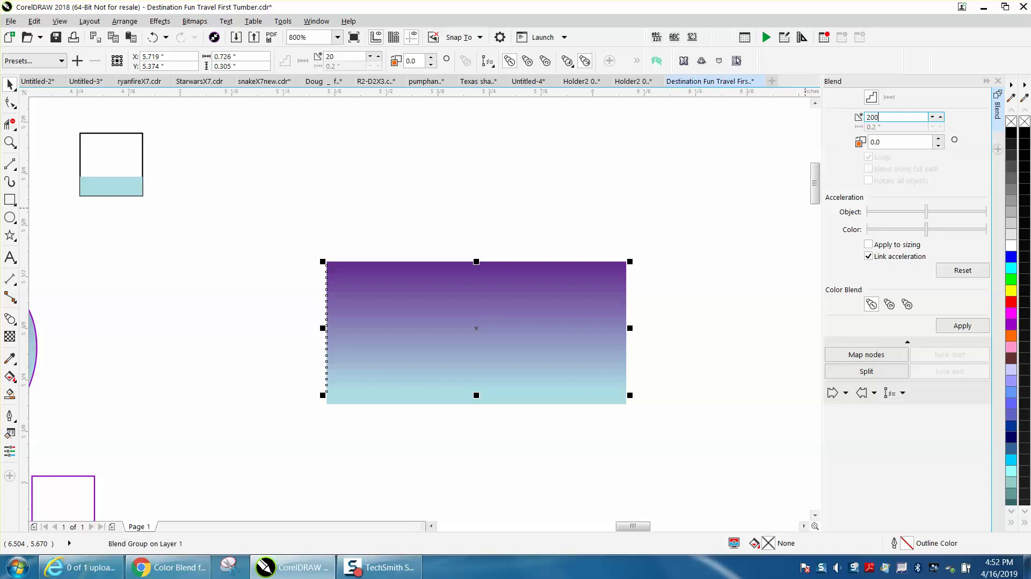
pyautogui.click(967, 327)
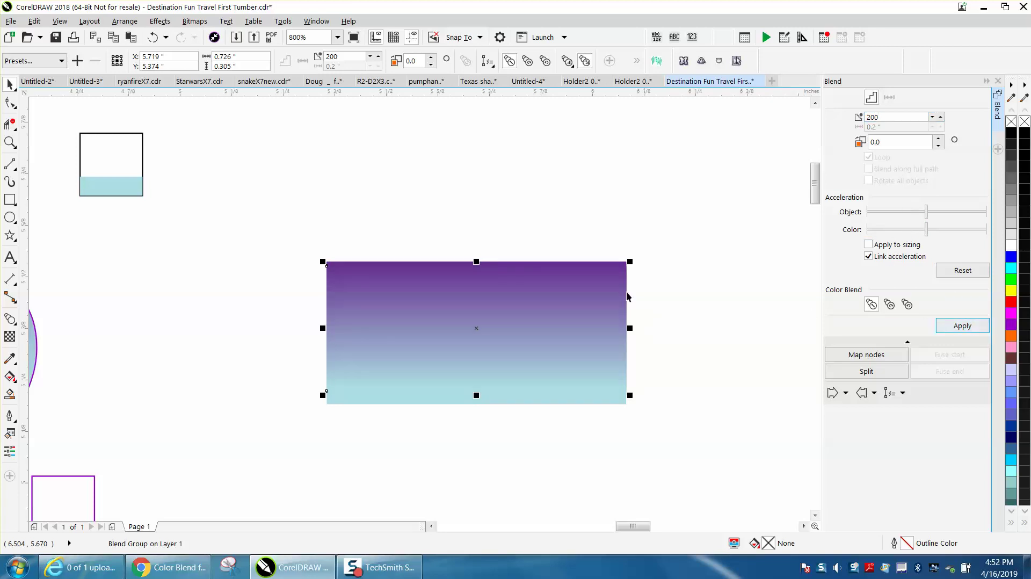
pyautogui.scroll(-1, 512, 197)
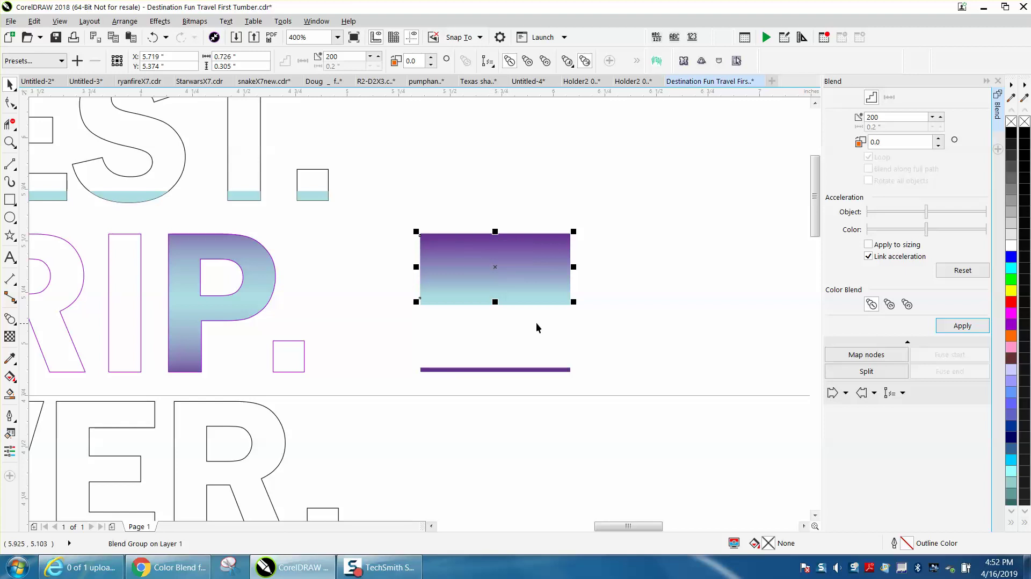
# Step: Blend the cyan rectangle into the bottom purple line from the Blend docker
pyautogui.click(618, 349)
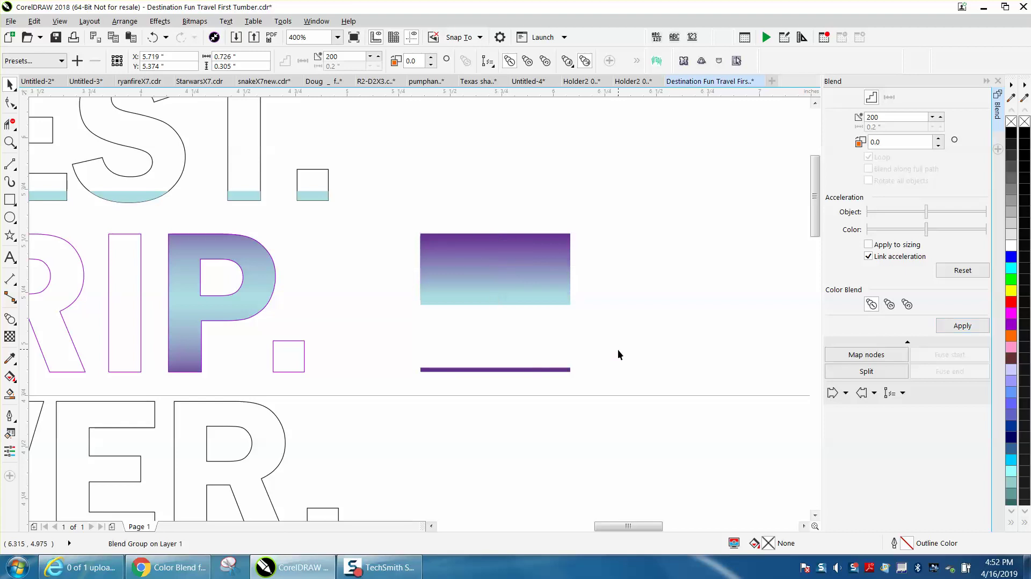
pyautogui.click(572, 370)
pyautogui.keyDown('shift'); pyautogui.click(562, 304); pyautogui.keyUp('shift')
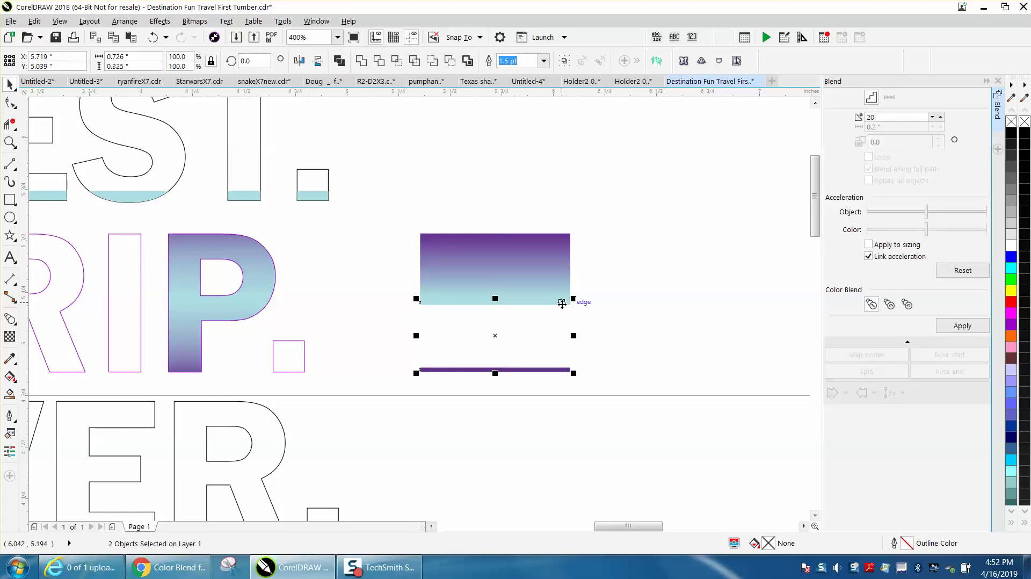
pyautogui.doubleClick(884, 117)
pyautogui.write('20')
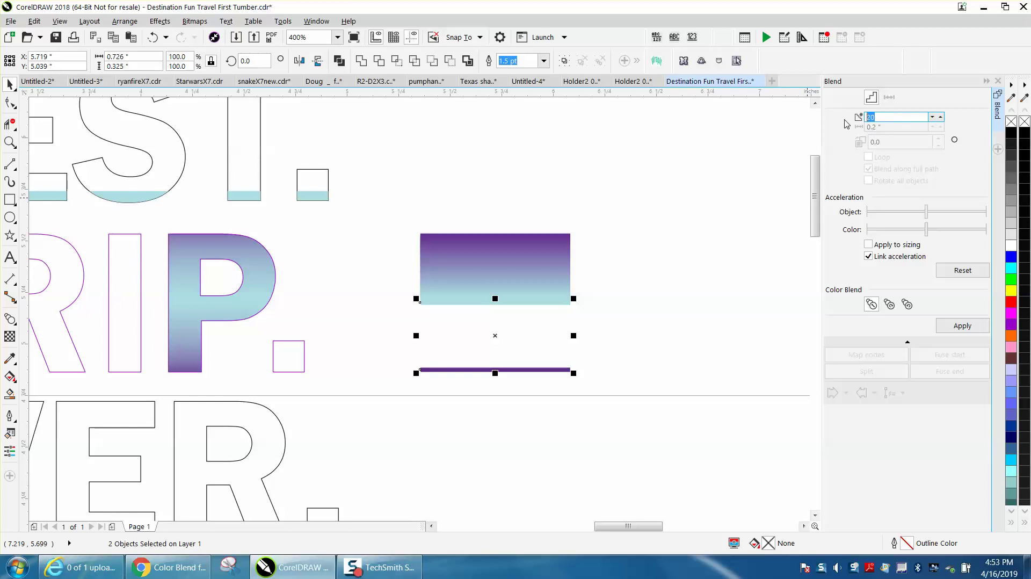
pyautogui.click(963, 326)
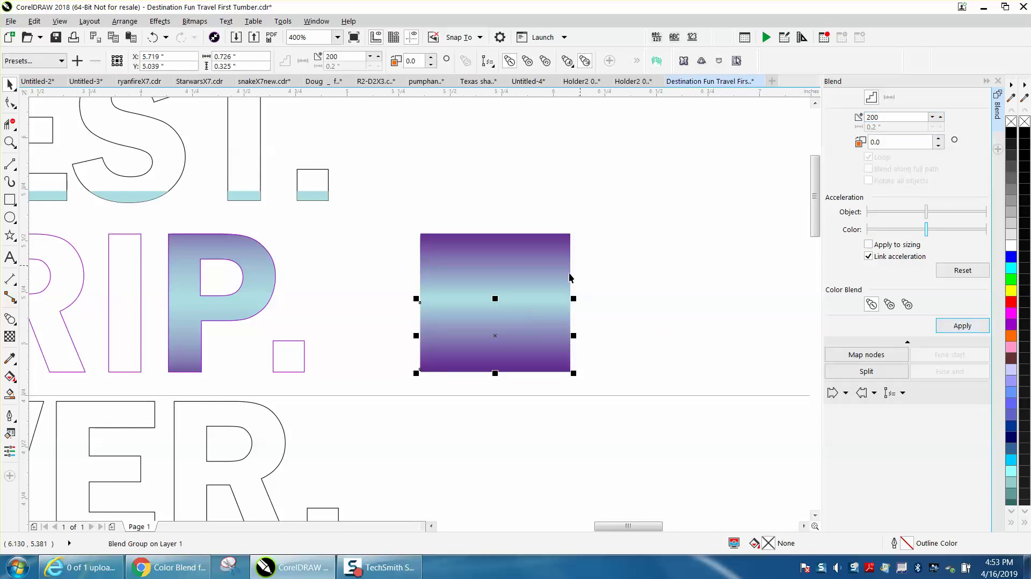
# Step: Drag the acceleration handles of the lower and upper blends to even them out
pyautogui.click(9, 141)
pyautogui.moveTo(385, 221); pyautogui.dragTo(695, 423)
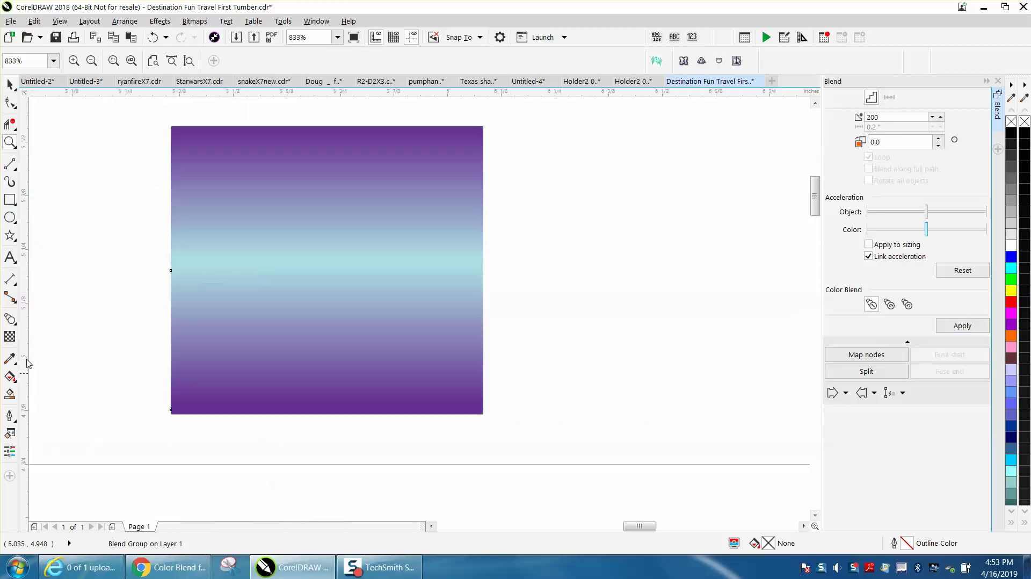
pyautogui.click(9, 319)
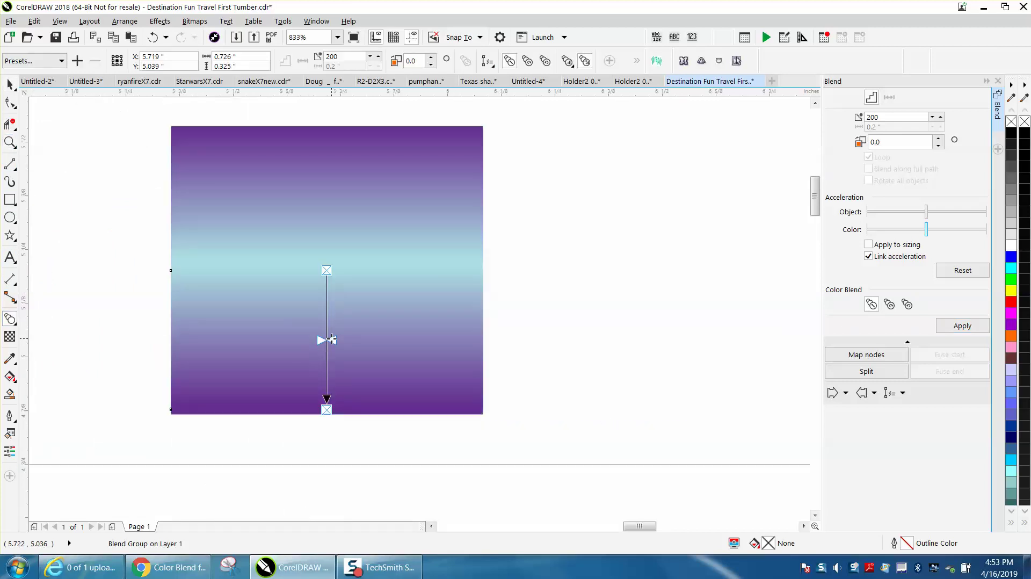
pyautogui.moveTo(329, 341)
pyautogui.mouseDown()
pyautogui.moveTo(334, 354)
pyautogui.moveTo(336, 343)
pyautogui.mouseUp()
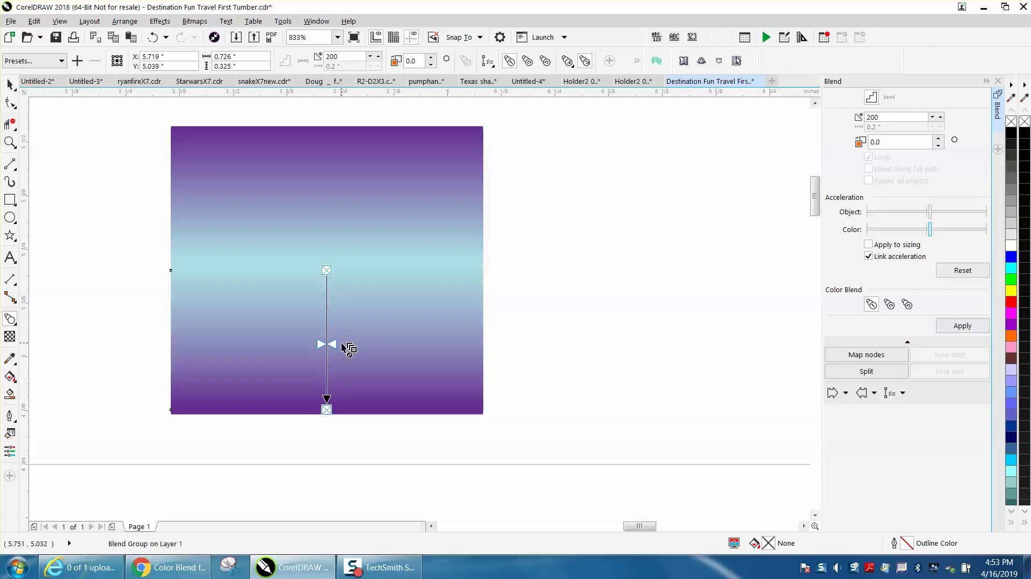
pyautogui.click(325, 199)
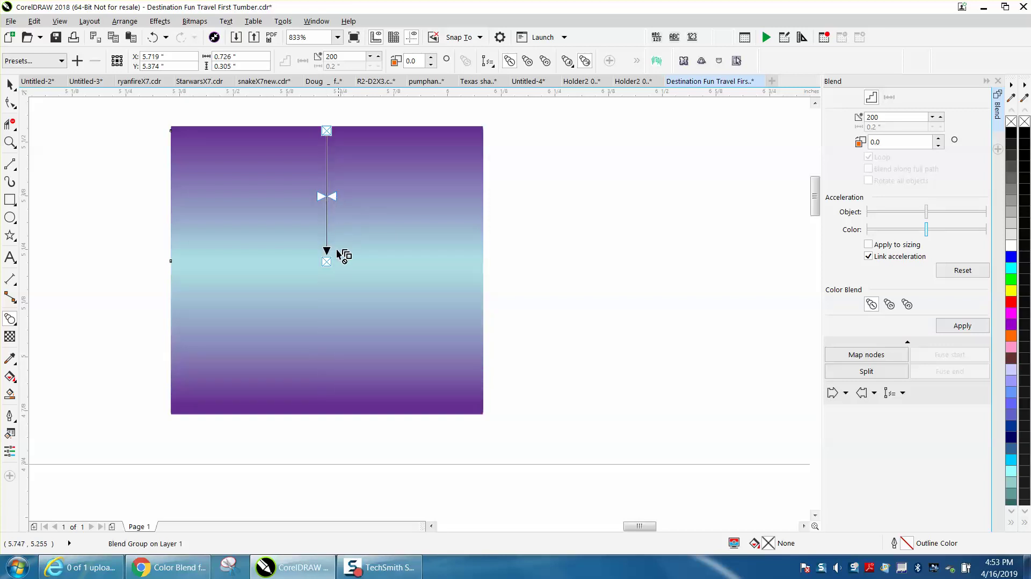
pyautogui.moveTo(327, 196); pyautogui.dragTo(330, 186)
pyautogui.click(10, 85)
# Step: Marquee-select the six pieces of the purple–cyan–purple block and apply Group Objects
pyautogui.scroll(-1, 150, 160)
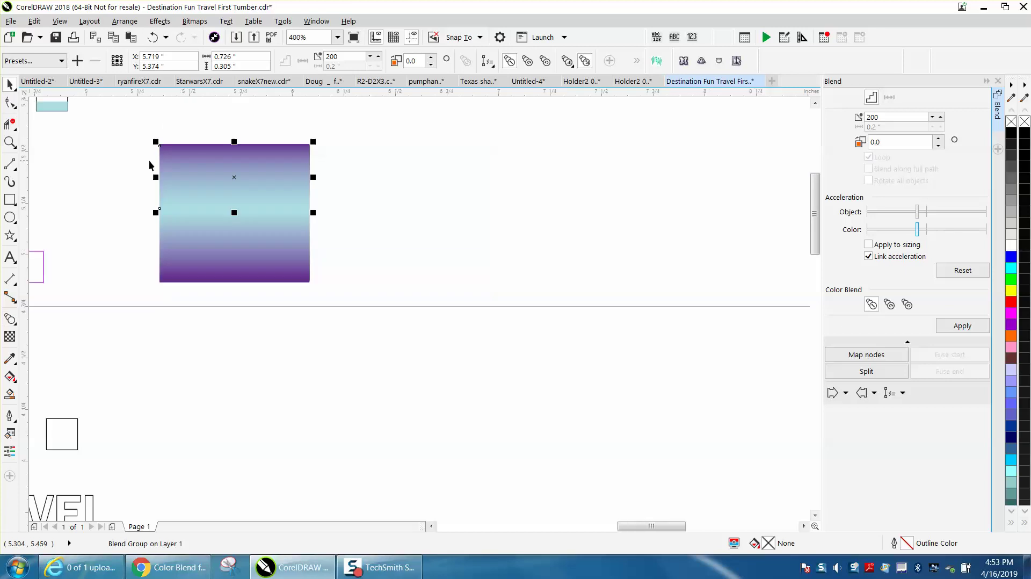
pyautogui.moveTo(137, 126); pyautogui.dragTo(394, 301)
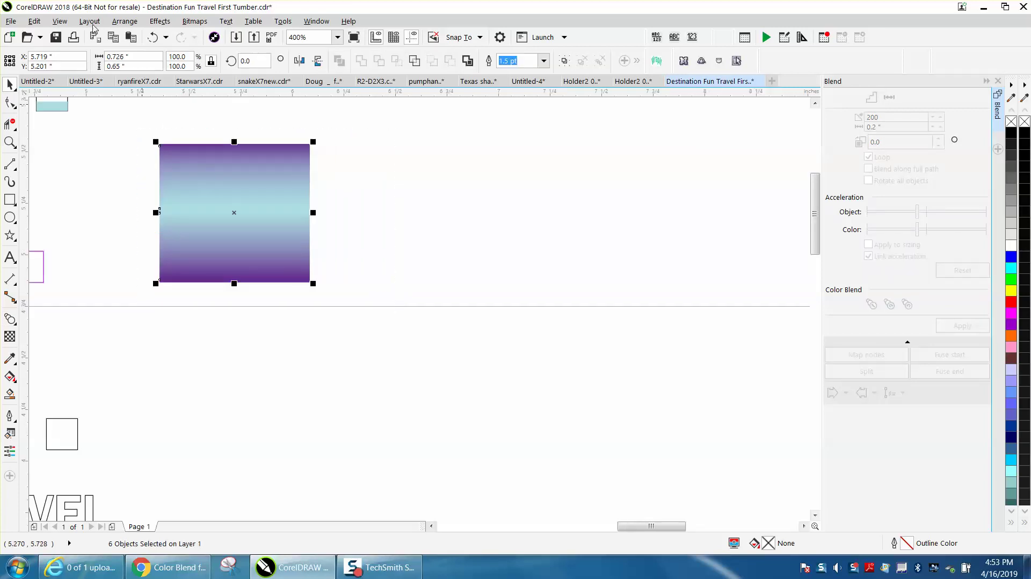
pyautogui.click(120, 25)
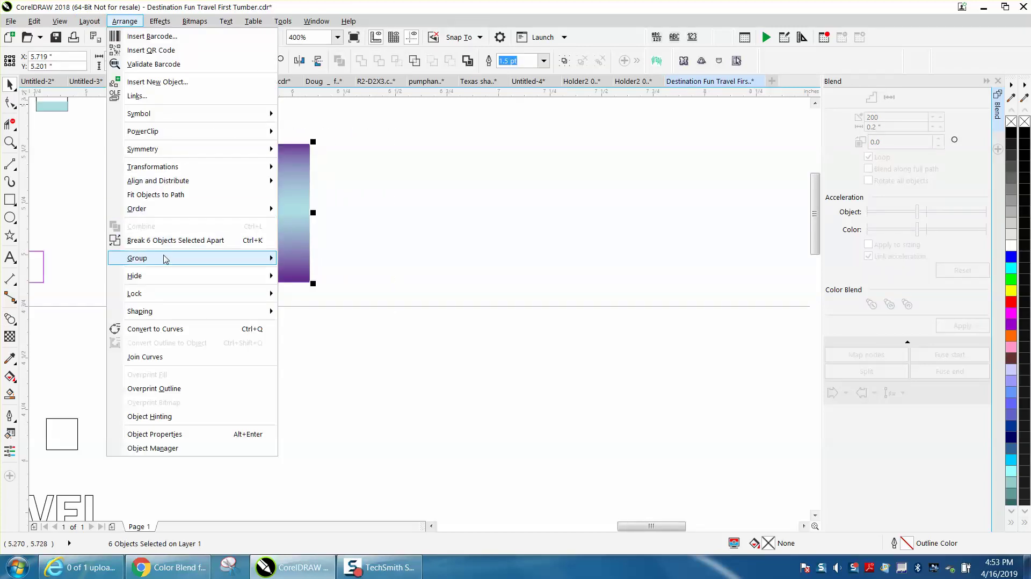
pyautogui.moveTo(165, 262)
pyautogui.click(303, 263)
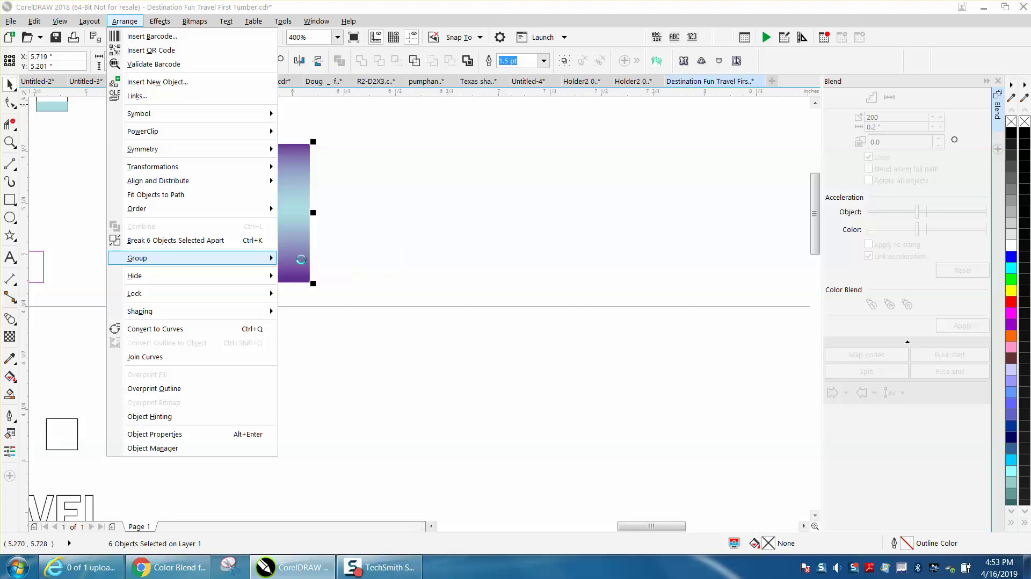
pyautogui.scroll(-3, 407, 255)
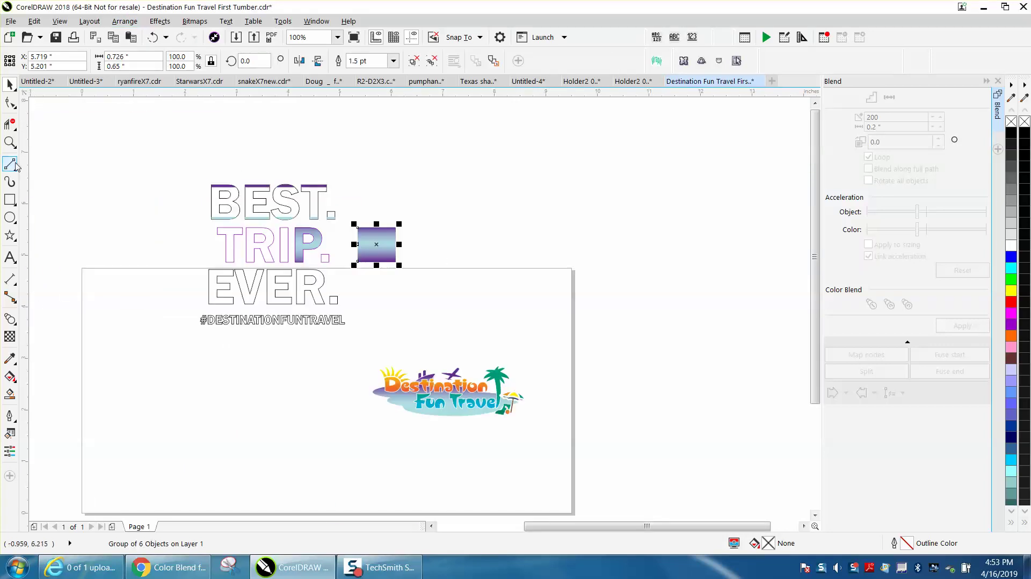
pyautogui.click(10, 142)
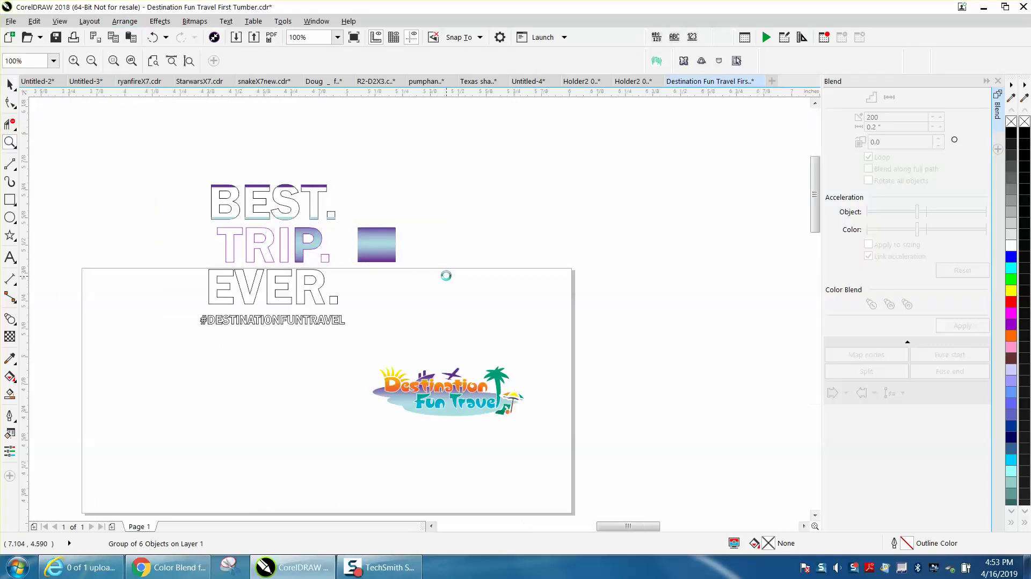
# Step: Make two test copies of the gradient block with drag-copy and Ctrl+R, then delete them
pyautogui.moveTo(444, 276); pyautogui.dragTo(269, 196)
pyautogui.press('space')
pyautogui.click(371, 233)
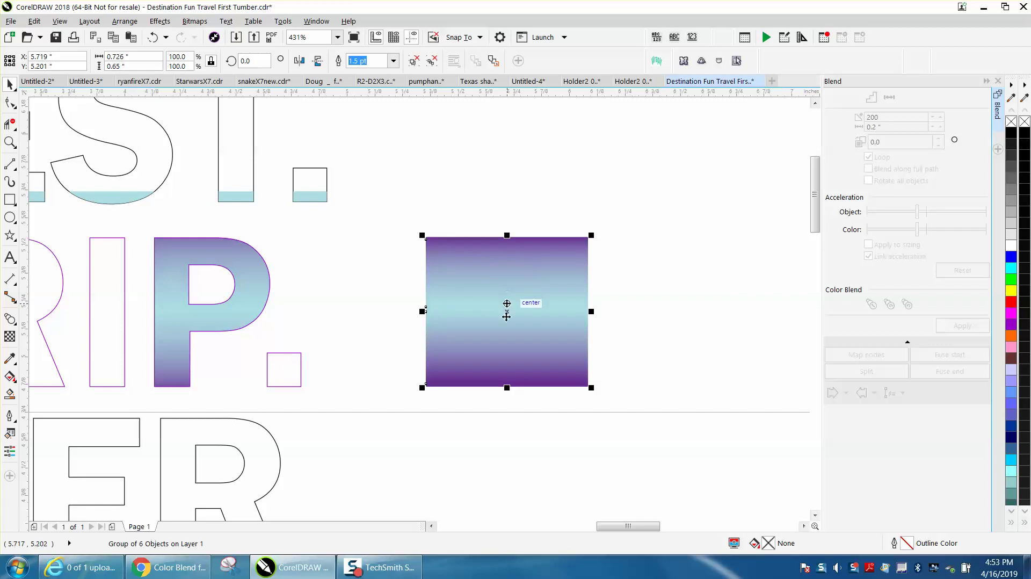
pyautogui.moveTo(507, 312); pyautogui.dragTo(684, 318)
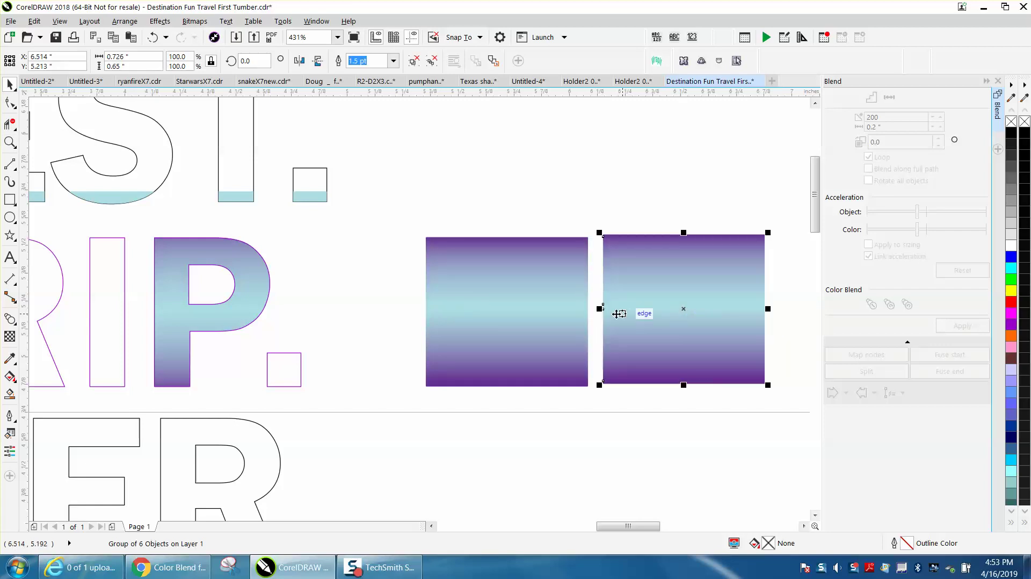
pyautogui.scroll(-2, 524, 315)
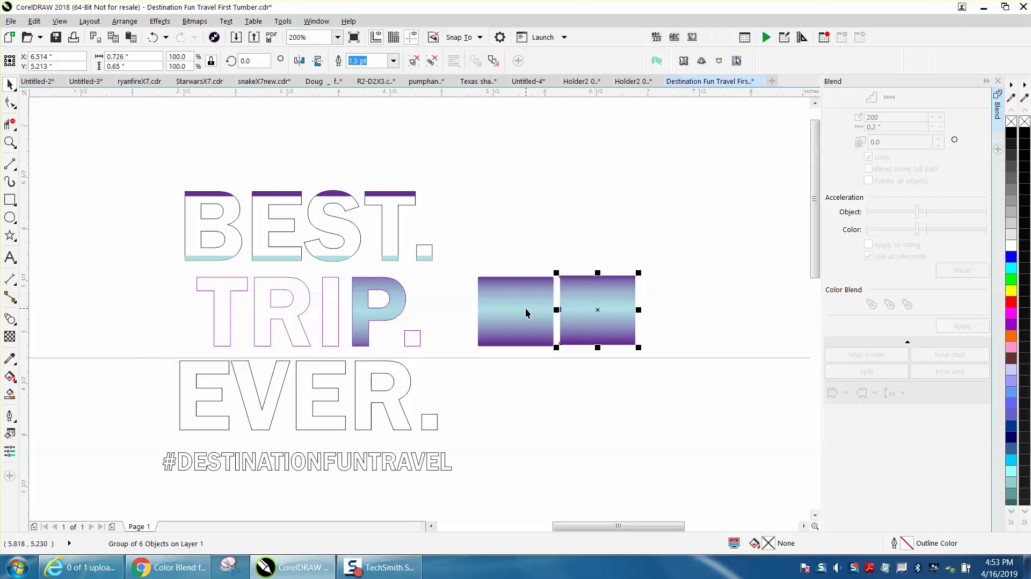
pyautogui.hotkey('ctrl', 'r')
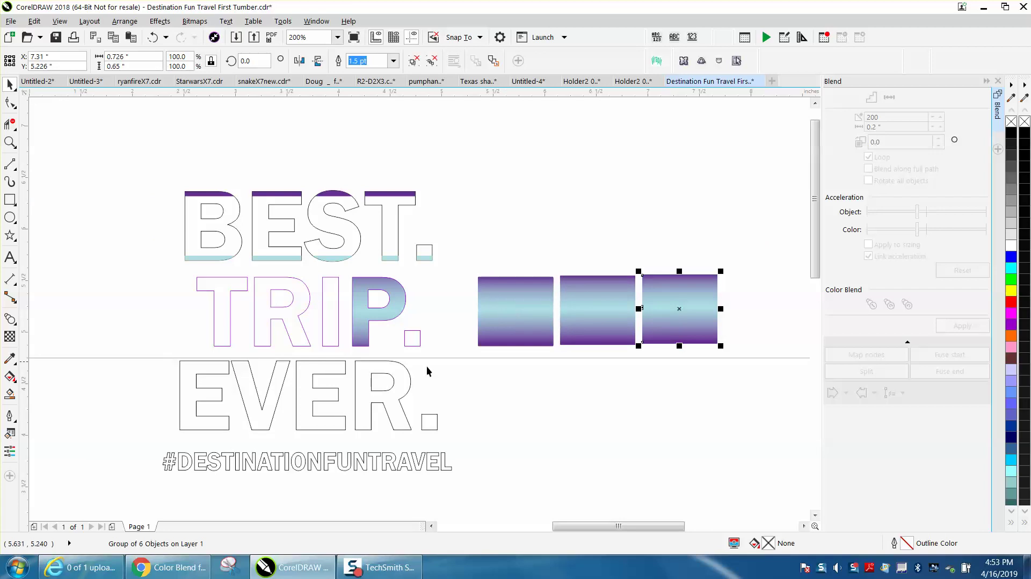
pyautogui.click(410, 377)
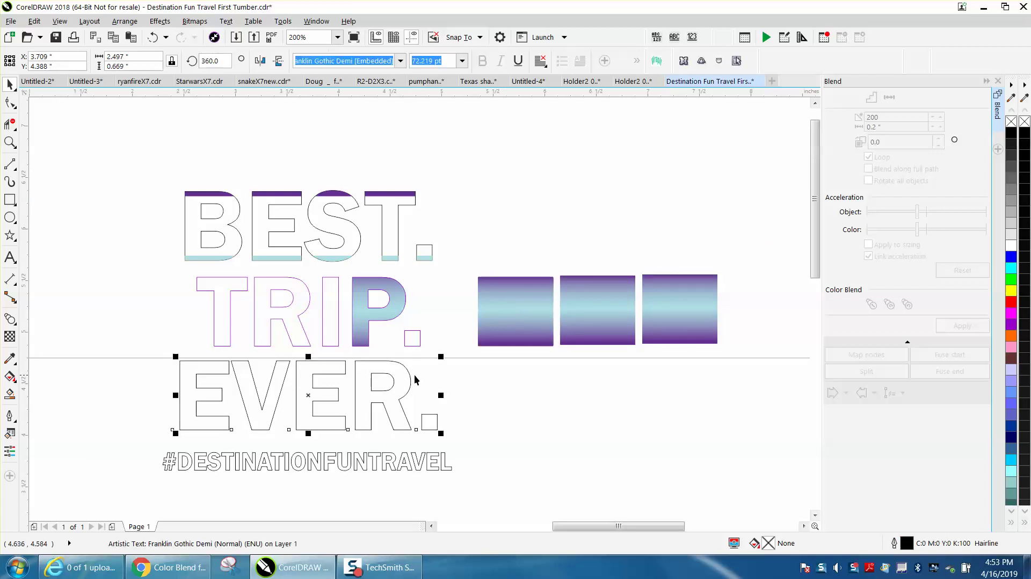
pyautogui.click(599, 314)
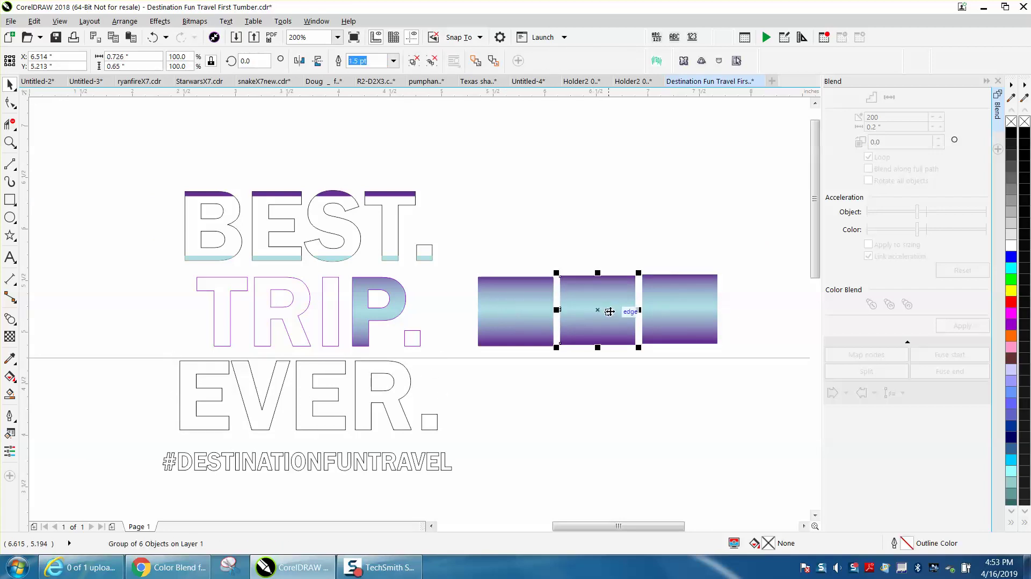
pyautogui.press('Delete')
pyautogui.click(675, 306)
pyautogui.press('Delete')
# Step: Stretch the remaining block to 2.53 inches wide and move it level with BEST
pyautogui.click(537, 308)
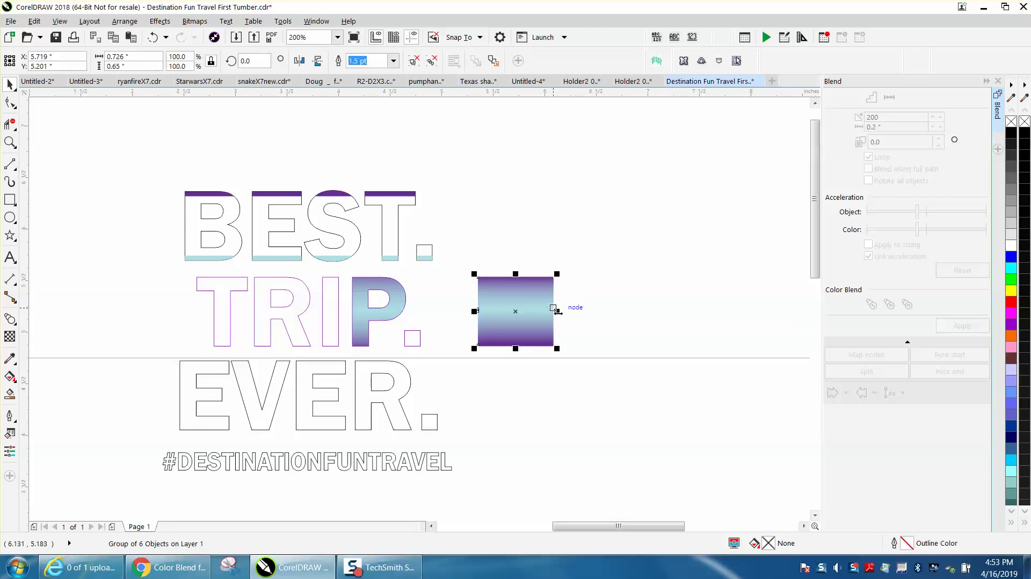
pyautogui.moveTo(557, 311); pyautogui.dragTo(743, 311)
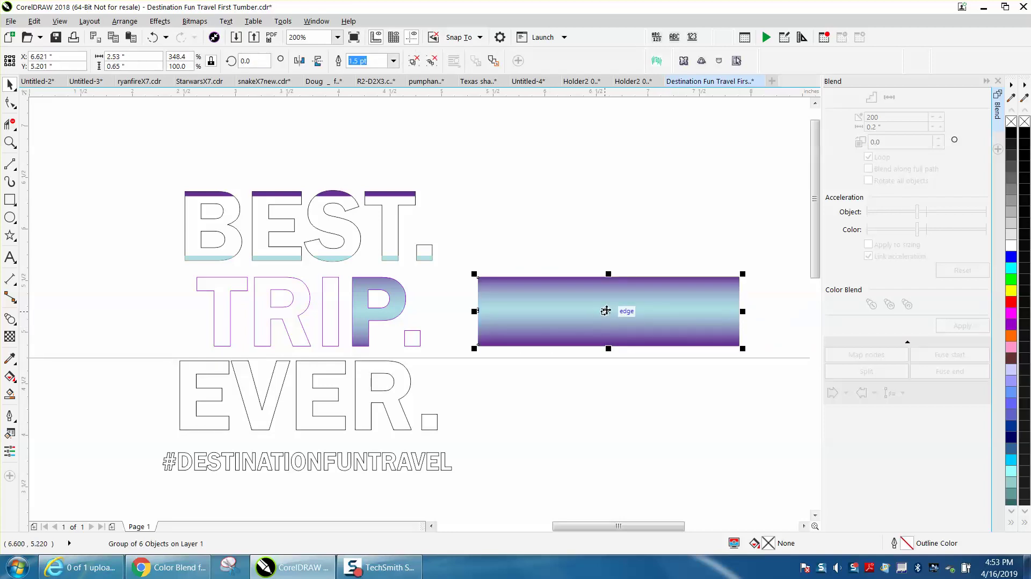
pyautogui.moveTo(605, 311); pyautogui.dragTo(567, 255)
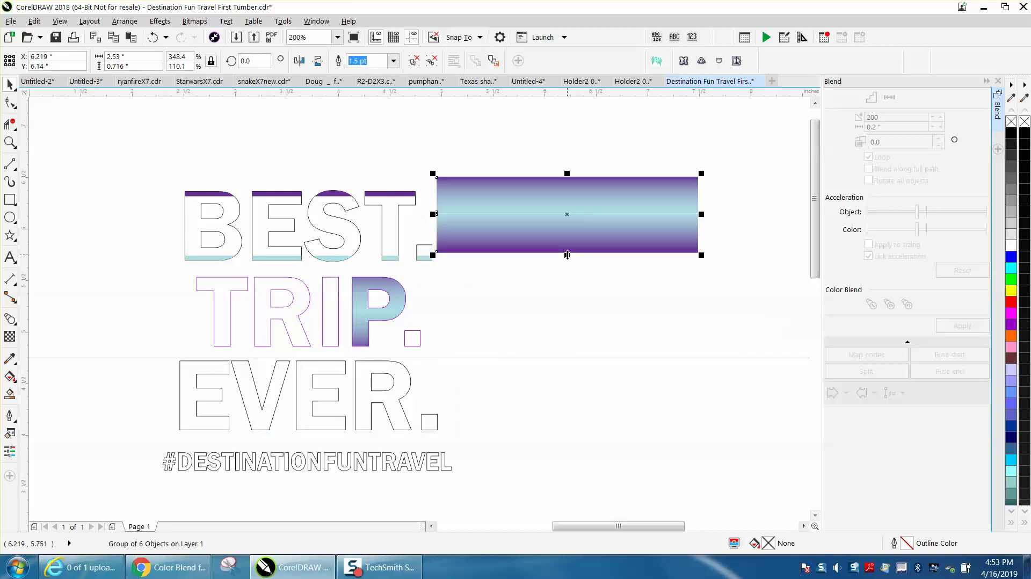
# Step: Place the gradient block inside the EVER. text with PowerClip Place Inside Frame
pyautogui.click(128, 23)
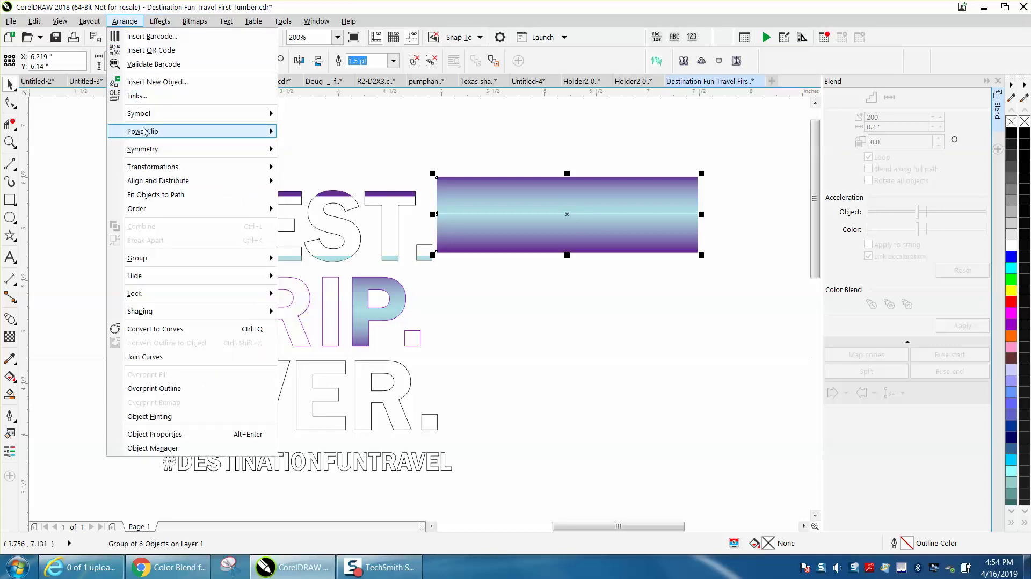
pyautogui.moveTo(144, 132)
pyautogui.click(297, 133)
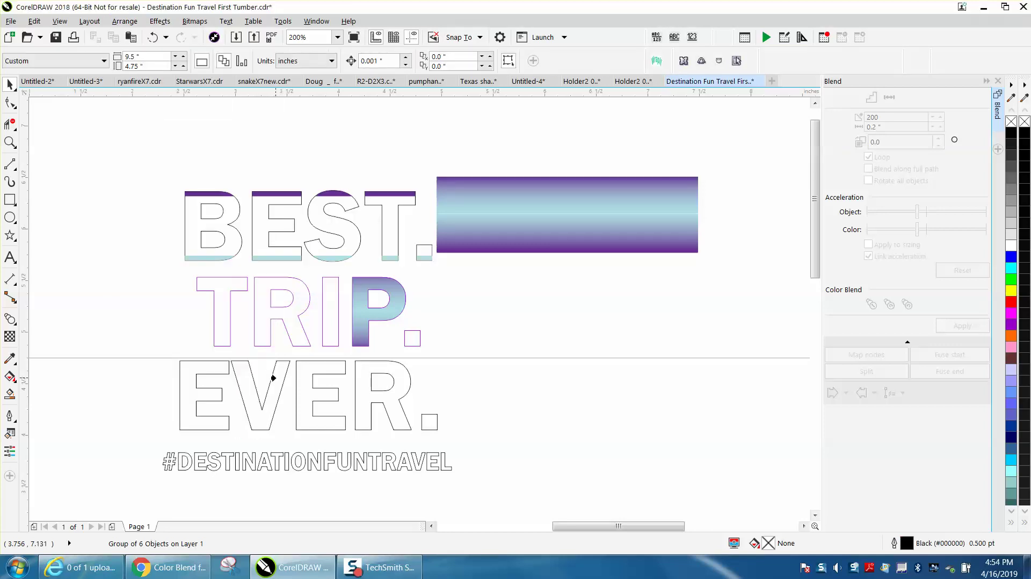
pyautogui.click(273, 378)
# Step: Zoom in on the filled EVER. letters, checking the E's middle arm closely
pyautogui.click(10, 142)
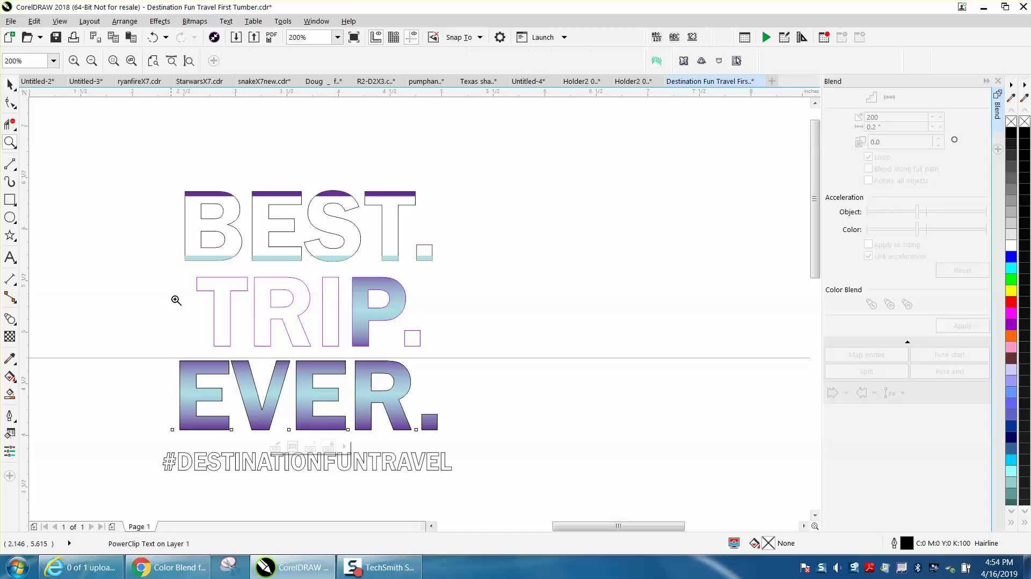
pyautogui.moveTo(165, 338); pyautogui.dragTo(518, 445)
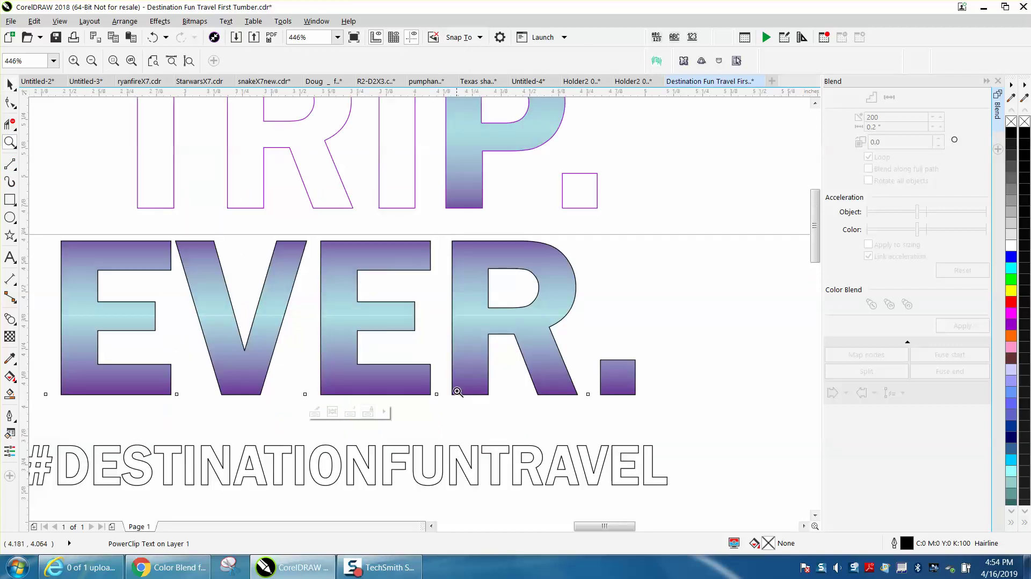
pyautogui.moveTo(330, 311); pyautogui.dragTo(428, 332)
pyautogui.scroll(-5, 353, 269)
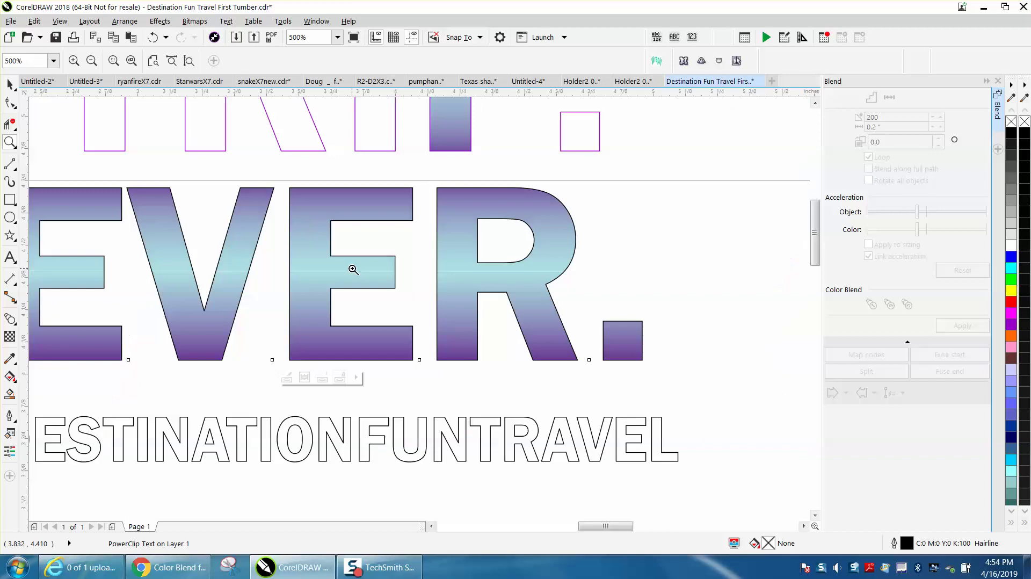
pyautogui.scroll(-2, 353, 269)
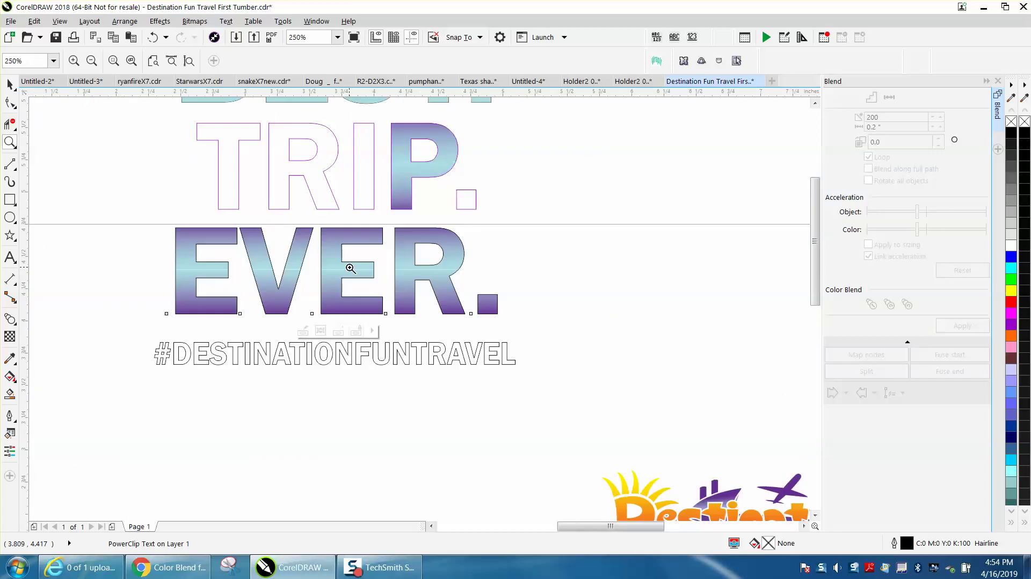
# Step: Undo the PowerClip on EVER. and zoom in on the gradient block
pyautogui.click(152, 38)
pyautogui.click(153, 38)
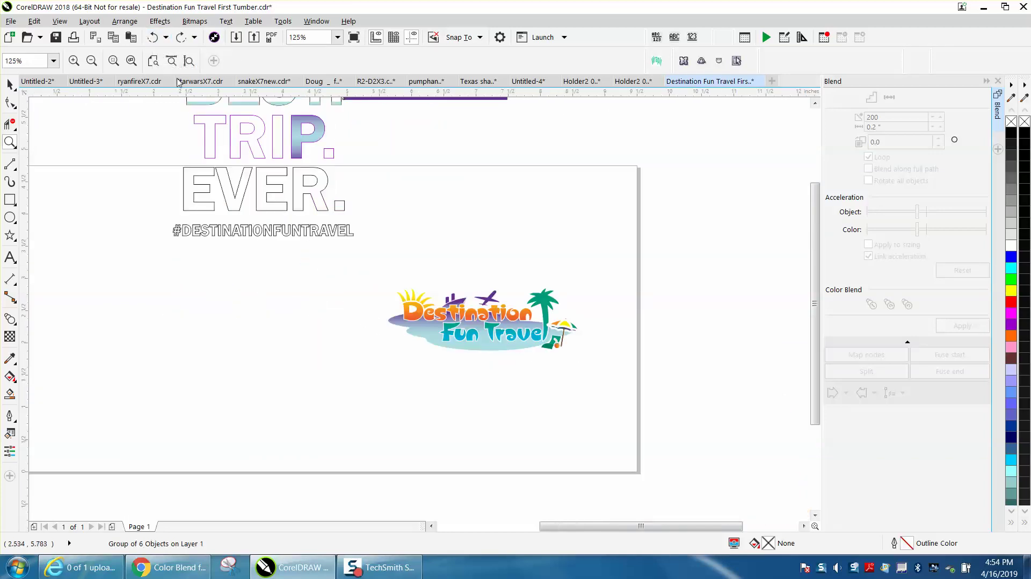
pyautogui.click(153, 38)
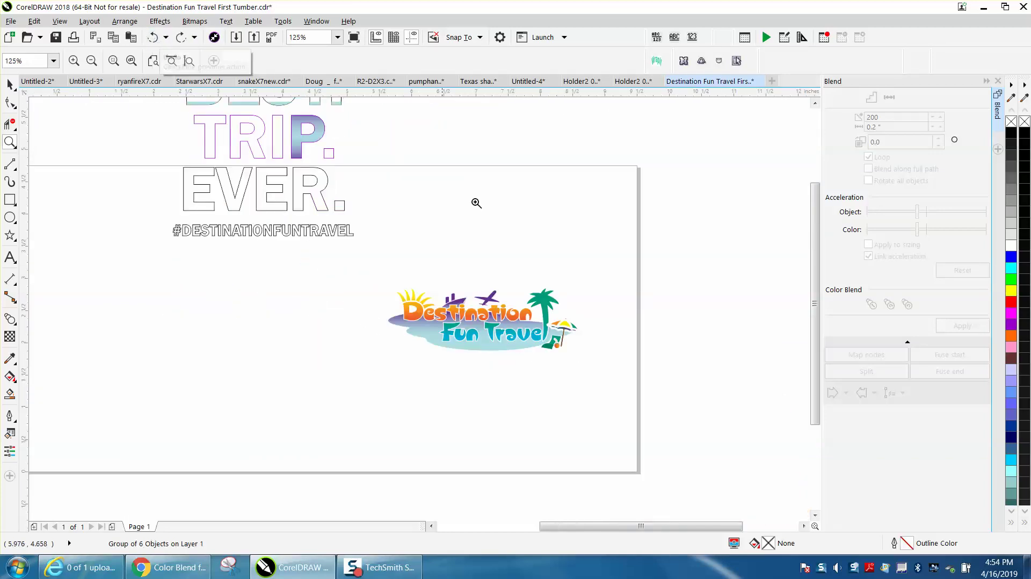
pyautogui.scroll(-2, 492, 214)
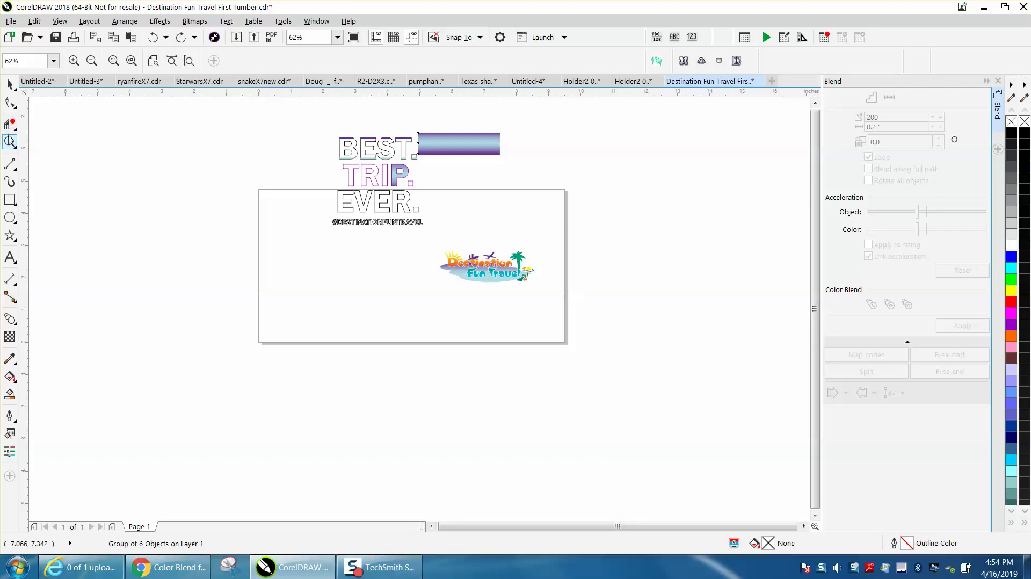
pyautogui.moveTo(400, 122); pyautogui.dragTo(584, 203)
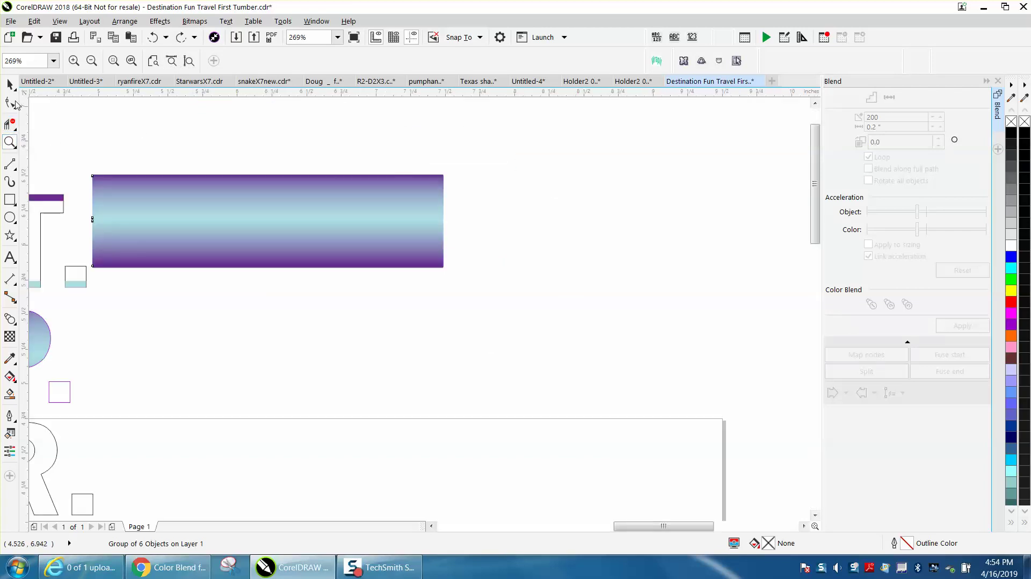
pyautogui.press('space')
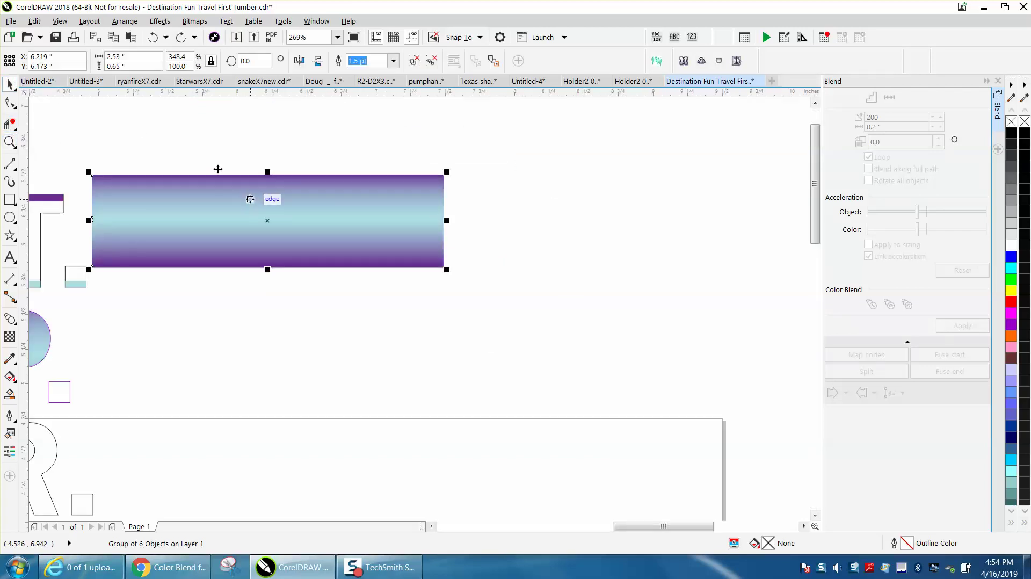
# Step: Ungroup the gradient block and marquee-select all six of its pieces
pyautogui.click(125, 21)
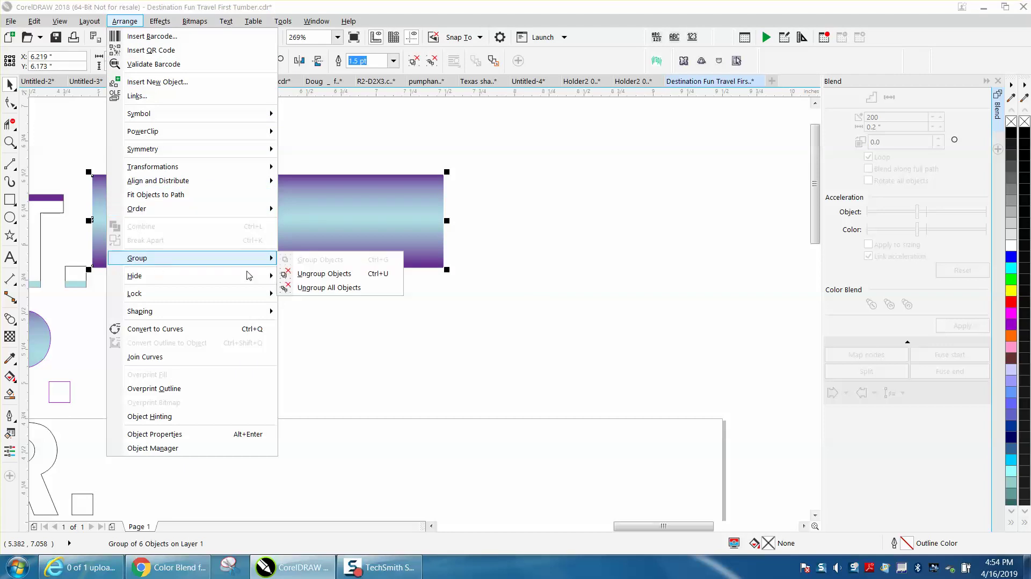
pyautogui.click(312, 277)
pyautogui.click(309, 263)
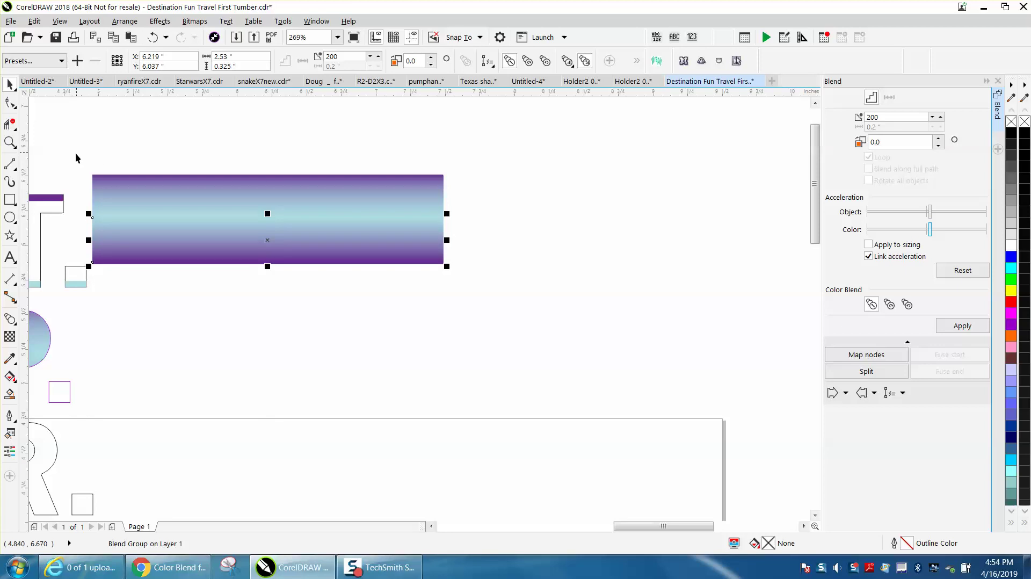
pyautogui.moveTo(75, 153); pyautogui.dragTo(445, 288)
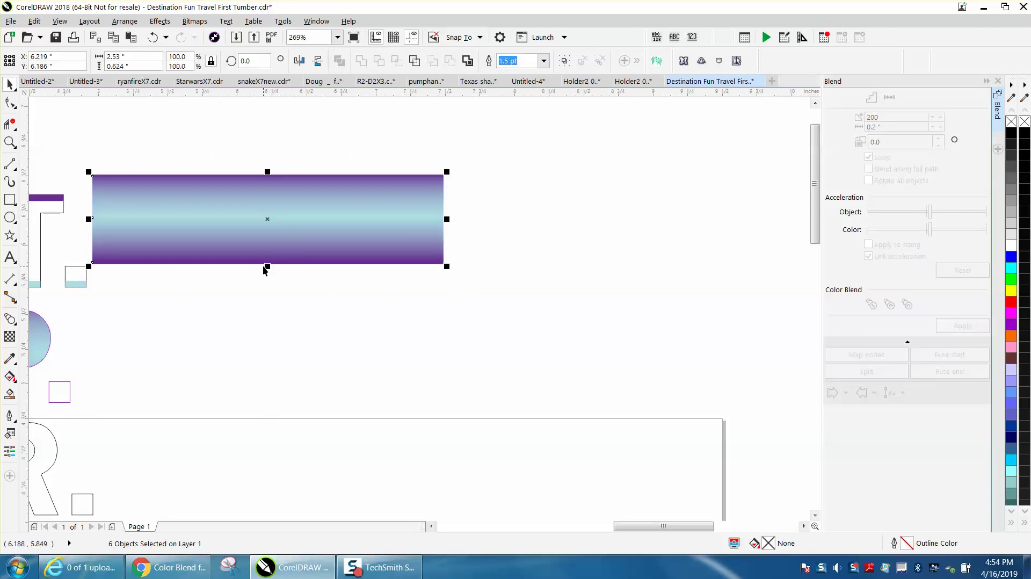
# Step: Stretch the block's bottom edge slightly lower and regroup the six pieces
pyautogui.moveTo(263, 268); pyautogui.dragTo(265, 277)
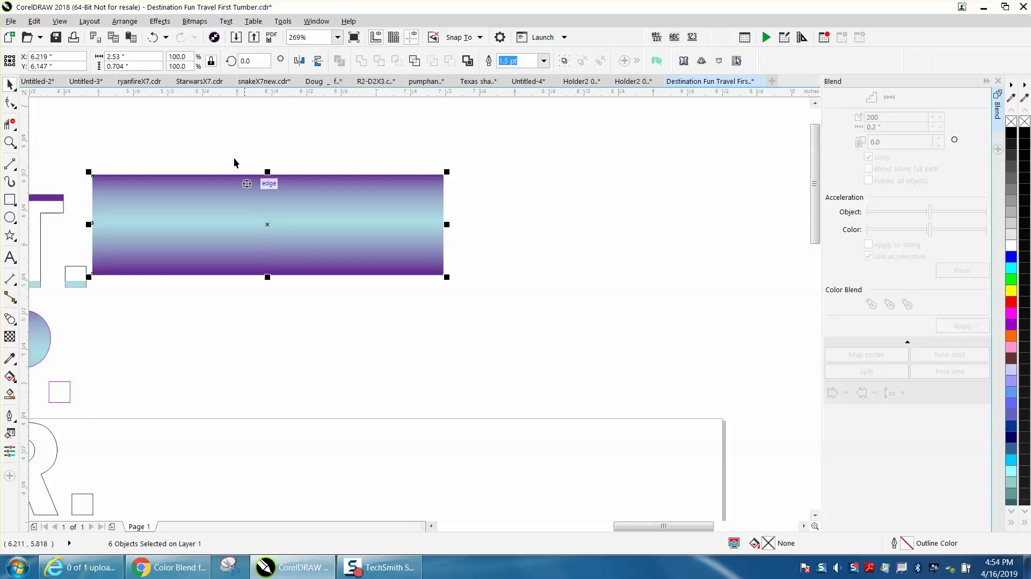
pyautogui.click(125, 21)
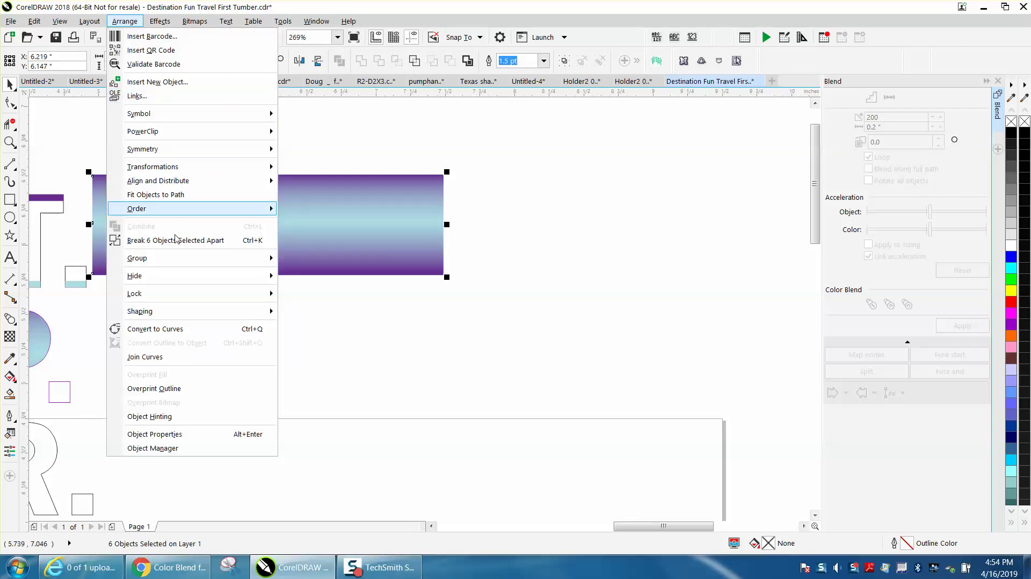
pyautogui.moveTo(171, 263)
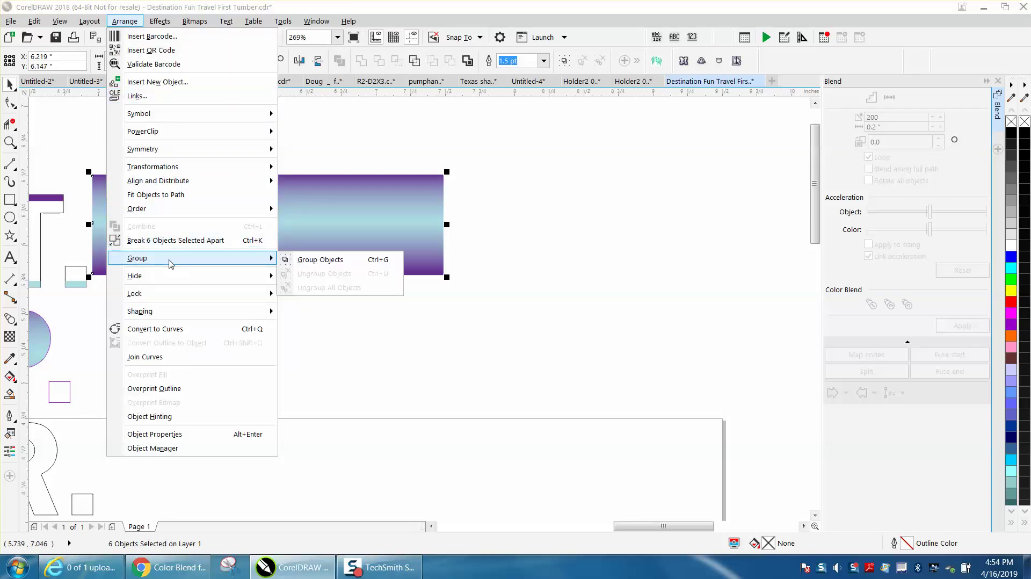
pyautogui.click(295, 261)
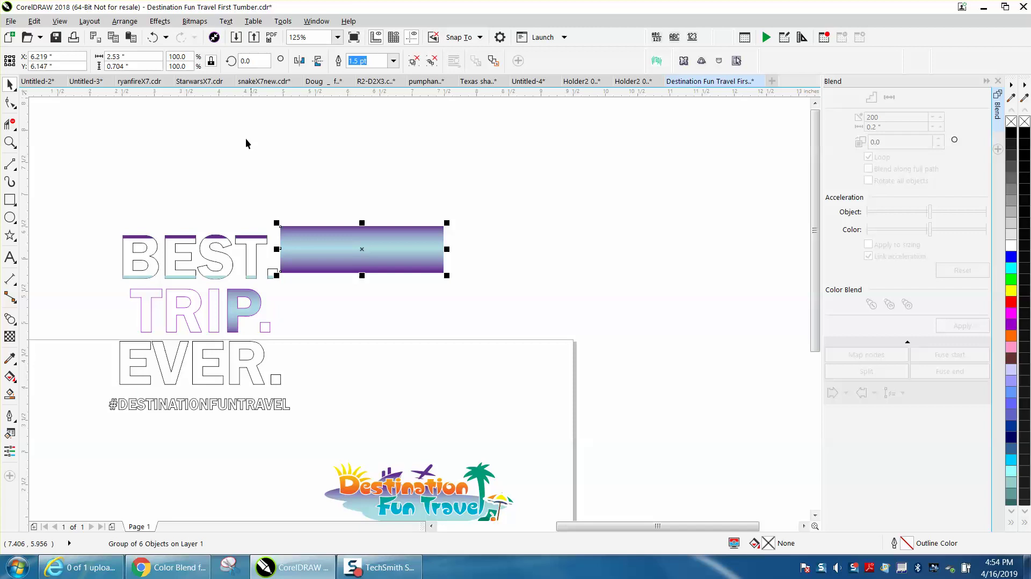
# Step: PowerClip the gradient block inside the EVER. lettering with Place Inside Frame
pyautogui.click(125, 21)
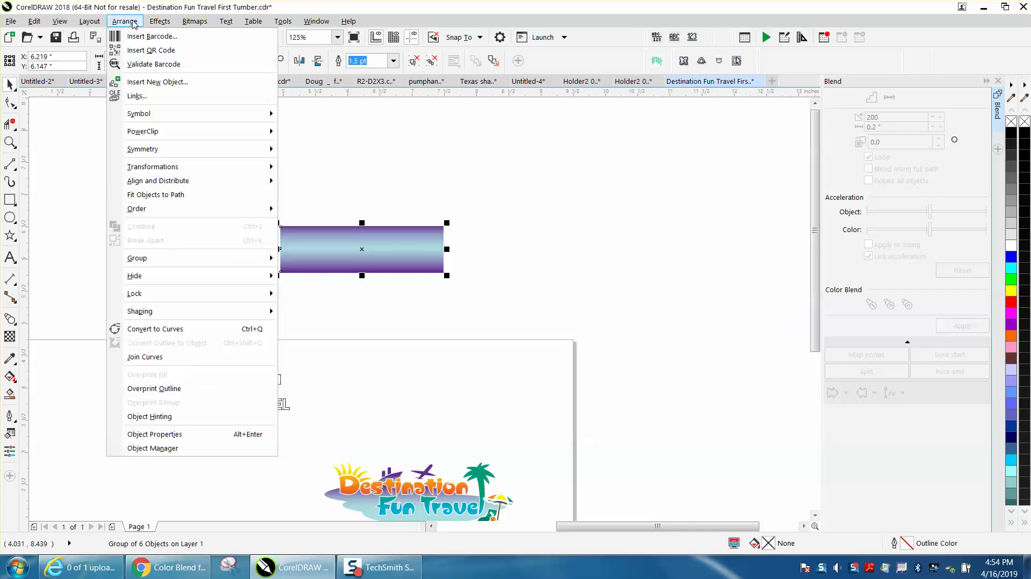
pyautogui.moveTo(172, 134)
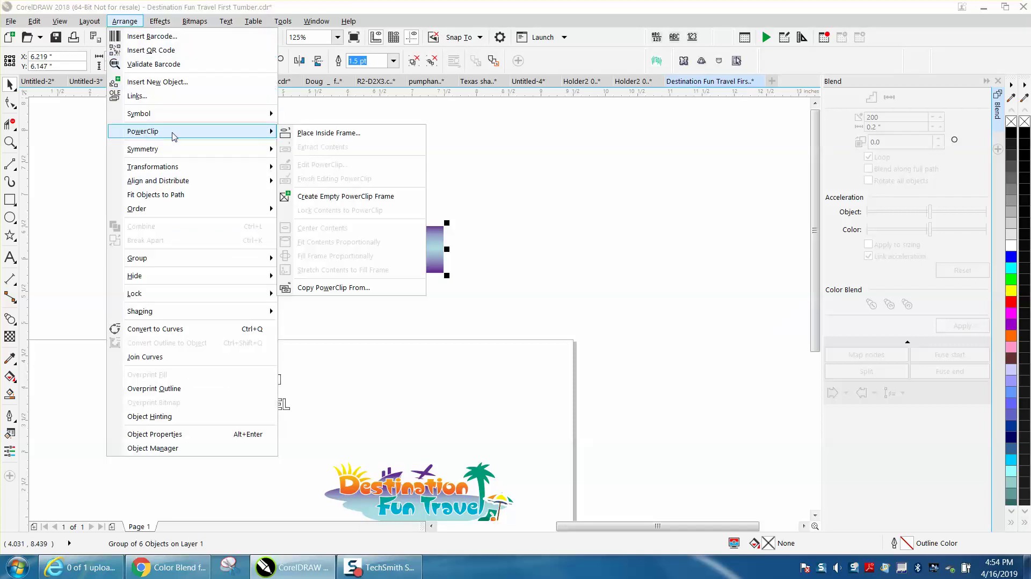
pyautogui.click(320, 138)
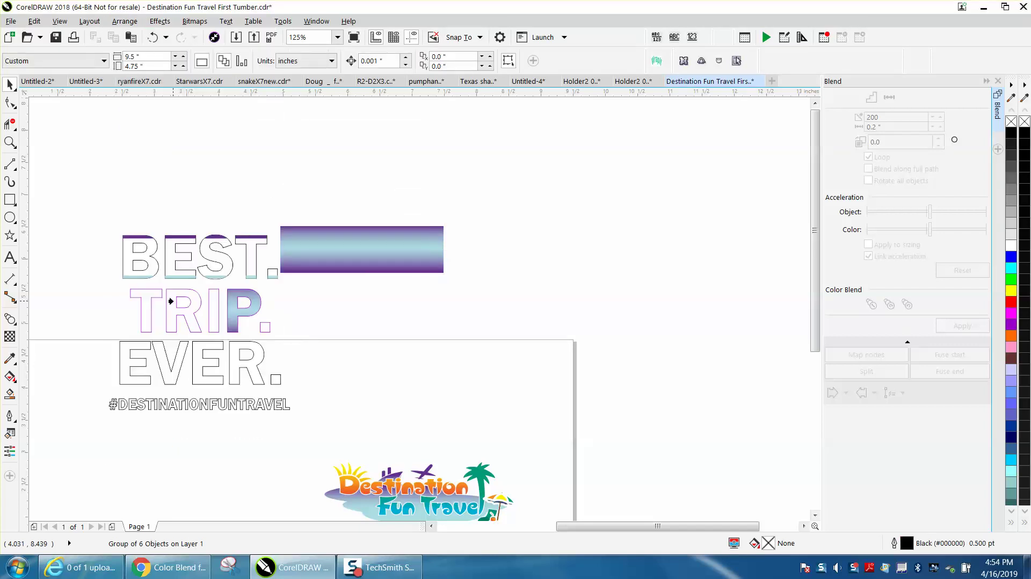
pyautogui.click(179, 348)
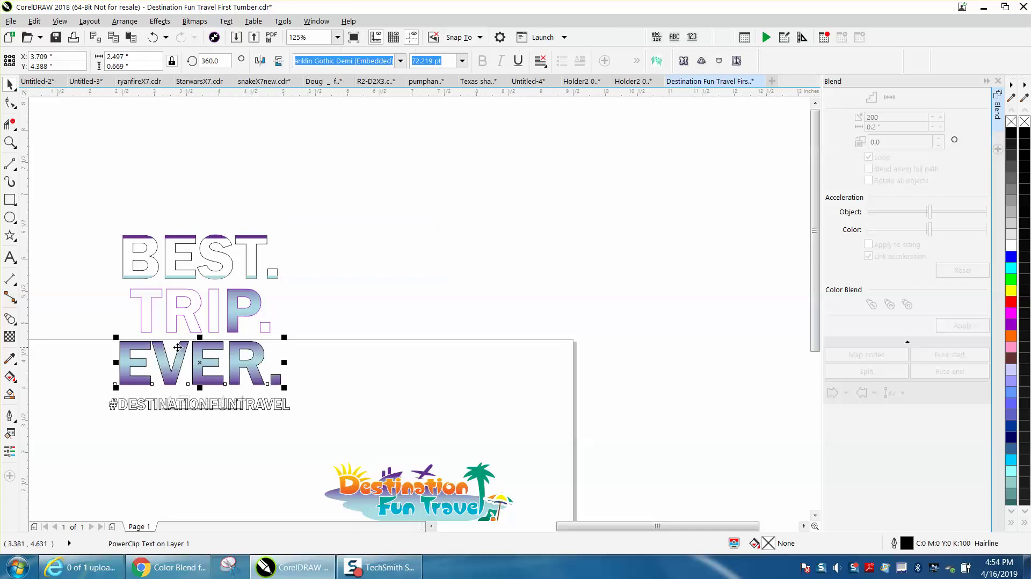
# Step: Zoom in on VER. to check the fill, then on the Destination Fun Travel logo
pyautogui.press('z')
pyautogui.moveTo(160, 323); pyautogui.dragTo(320, 403)
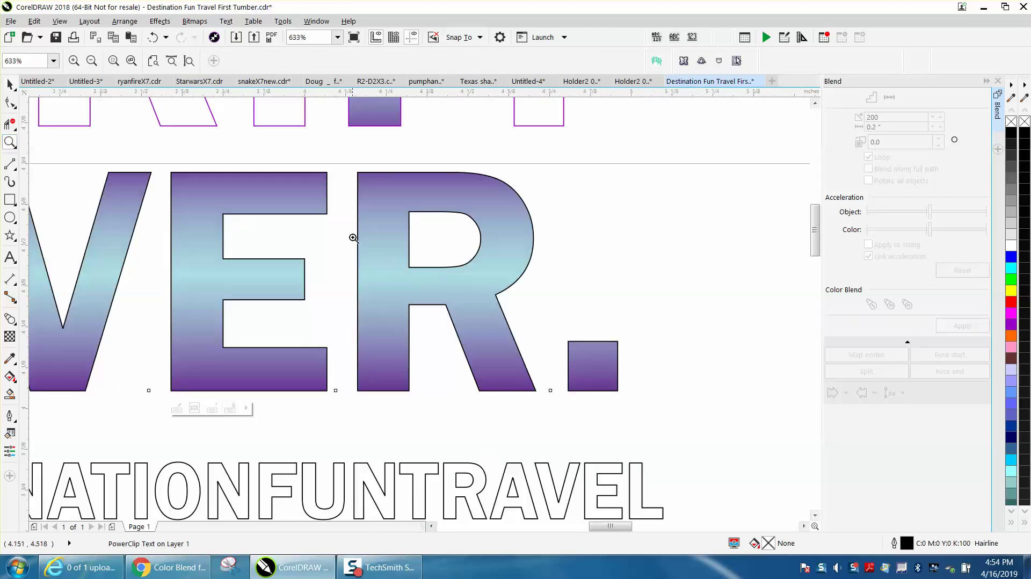
pyautogui.scroll(-3, 371, 244)
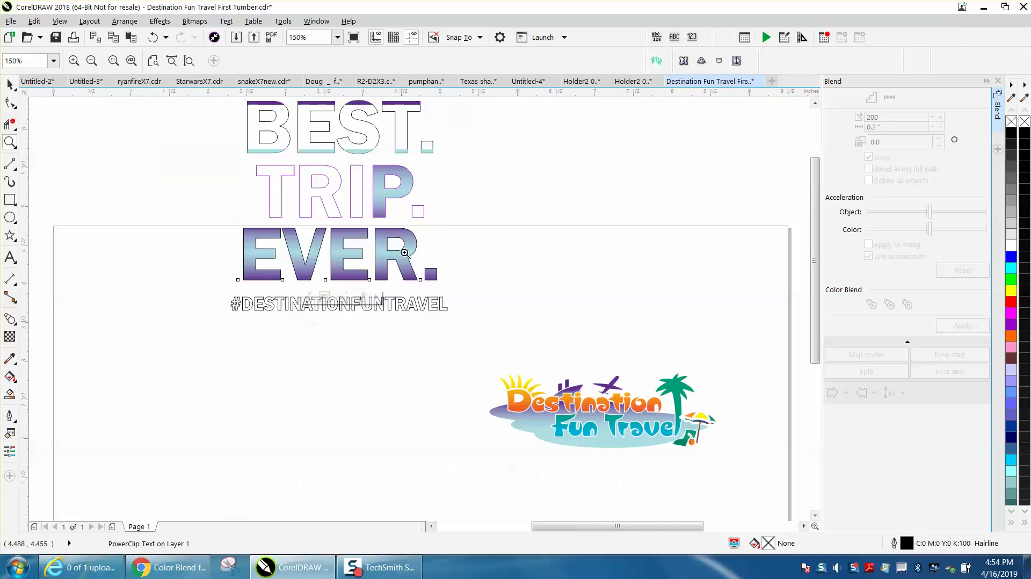
pyautogui.moveTo(503, 364); pyautogui.dragTo(775, 490)
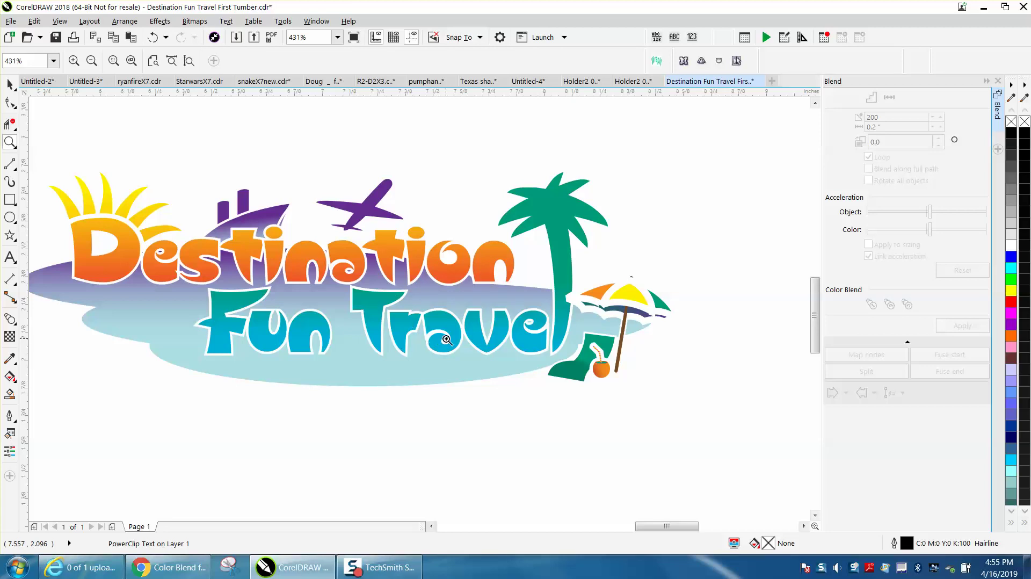
pyautogui.scroll(-3, 445, 337)
pyautogui.scroll(-2, 357, 274)
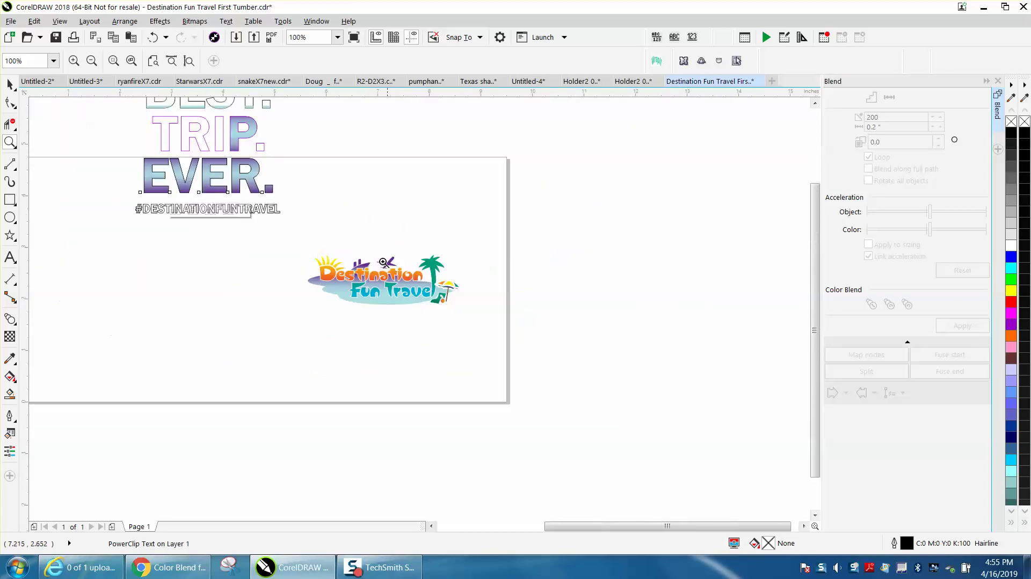
pyautogui.scroll(5, 259, 200)
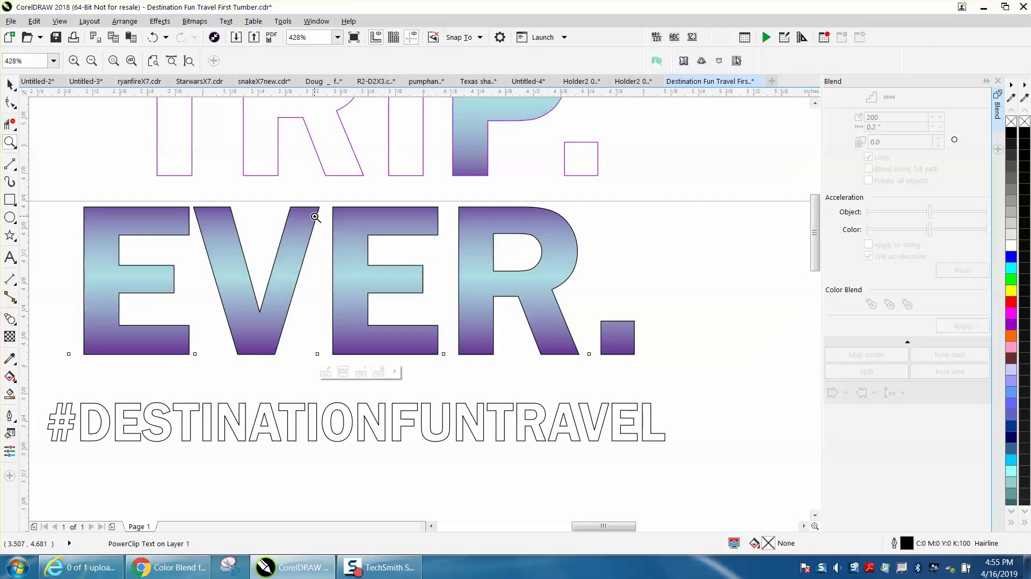